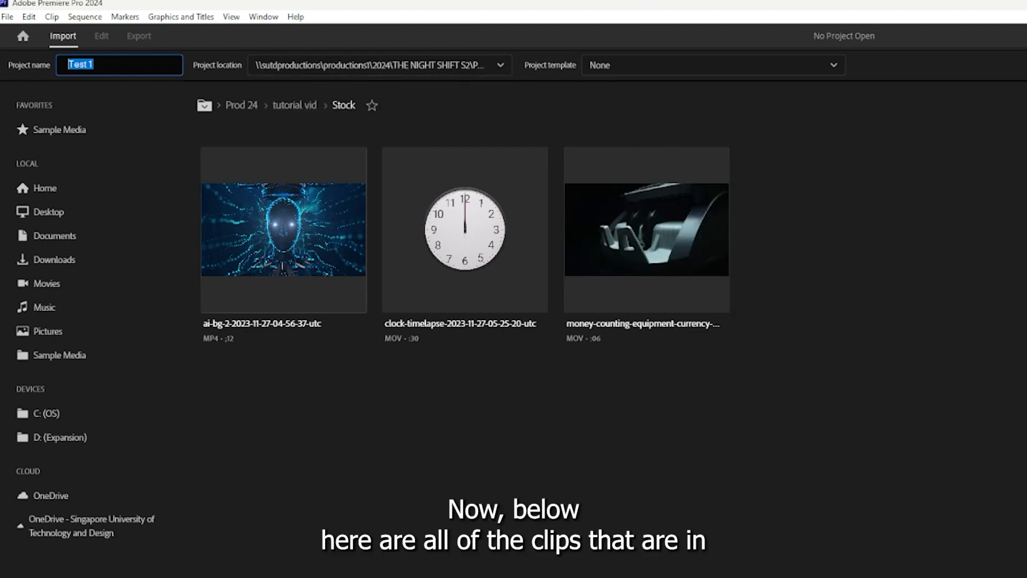
Select the money-counting, clock-timelapse and ai-bg-2 stock clips as media and create the Test 1 project
{"action": "left_click", "coordinate": [637, 283]}
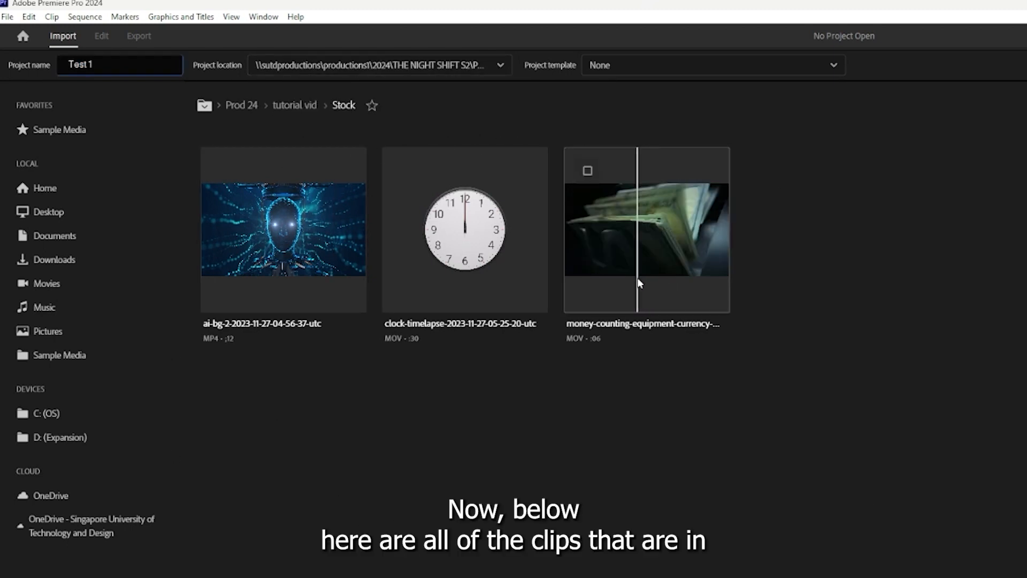
{"action": "left_click", "coordinate": [478, 257]}
{"action": "left_click", "coordinate": [318, 237]}
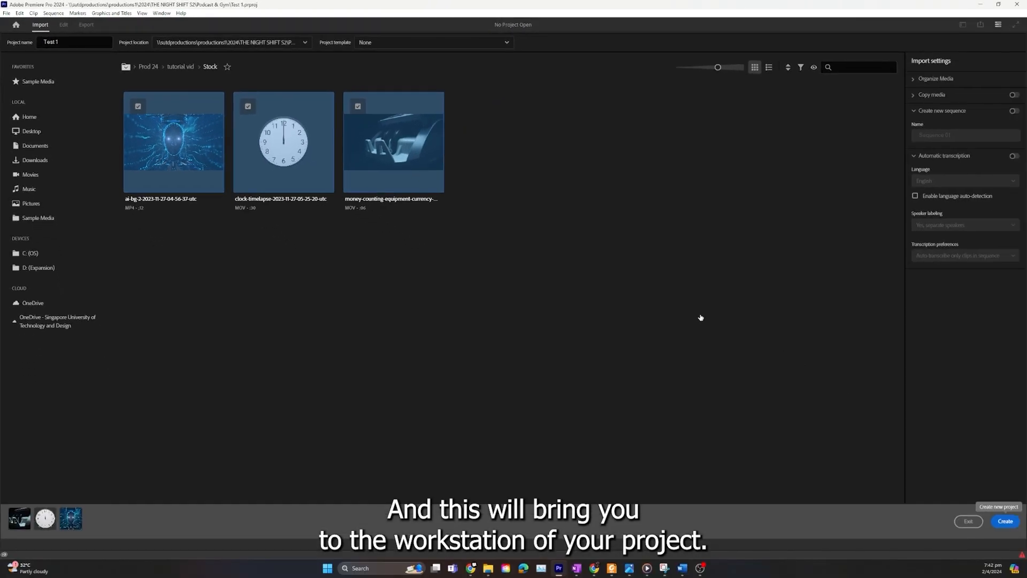
{"action": "left_click", "coordinate": [992, 521]}
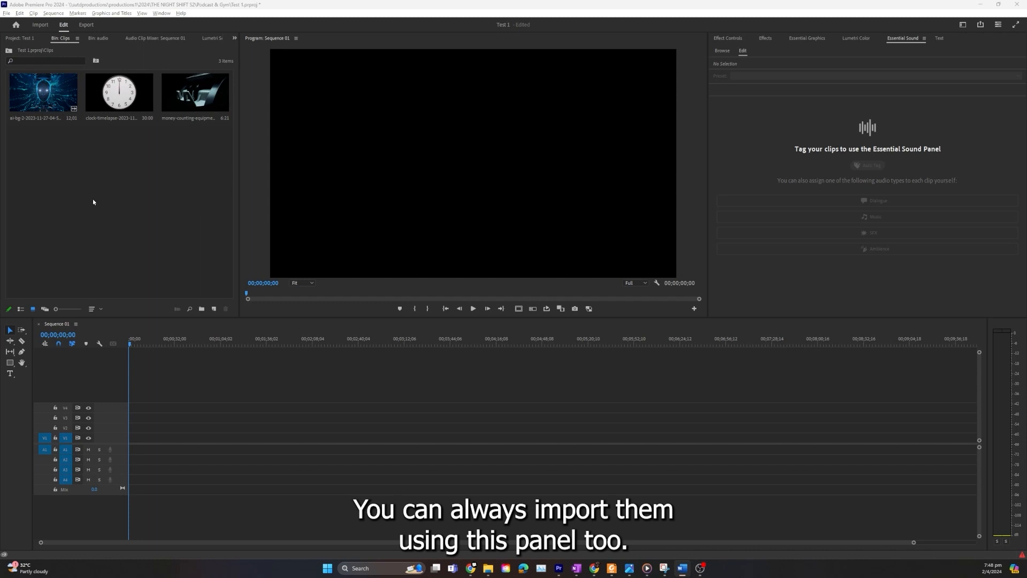
Import the MOV clip from the celebration-of-holi-colors-festival folder under Prod 24 > tutorial vid > Stock on drive D
{"action": "right_click", "coordinate": [171, 172]}
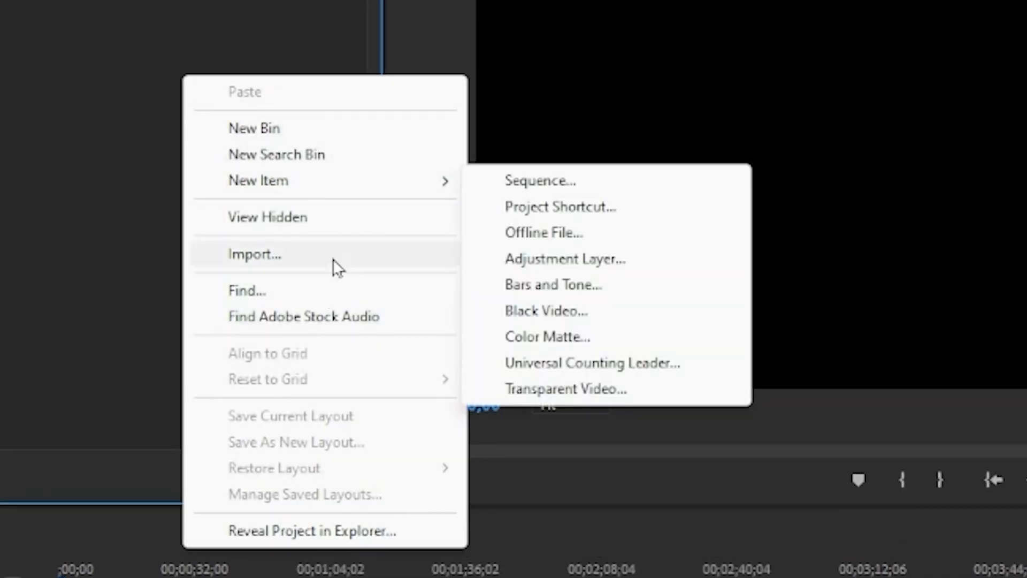
{"action": "left_click", "coordinate": [332, 256]}
{"action": "left_click", "coordinate": [44, 329]}
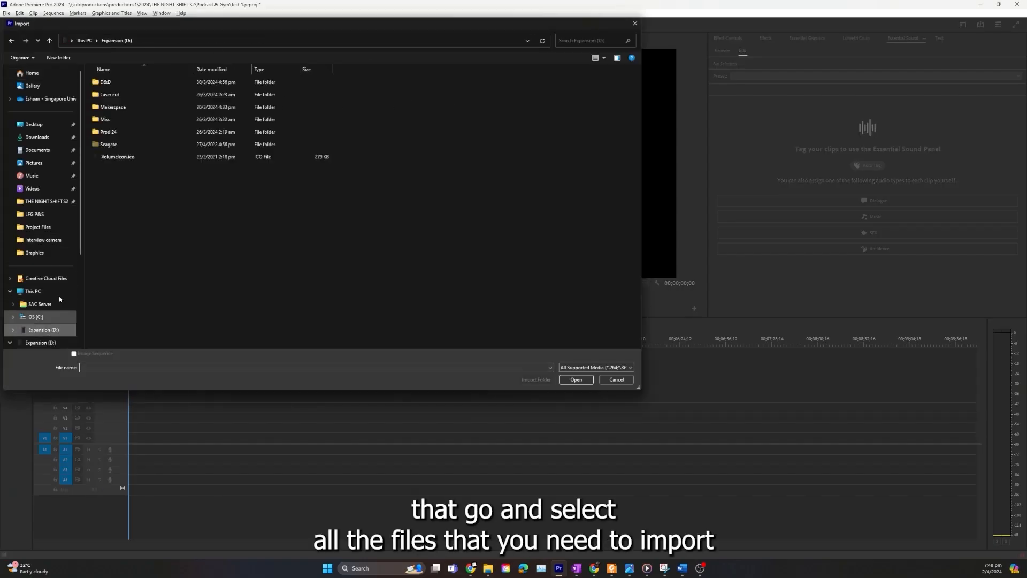
{"action": "double_click", "coordinate": [128, 133]}
{"action": "double_click", "coordinate": [115, 145]}
{"action": "double_click", "coordinate": [111, 88]}
{"action": "double_click", "coordinate": [119, 99]}
{"action": "key", "text": "ctrl+a"}
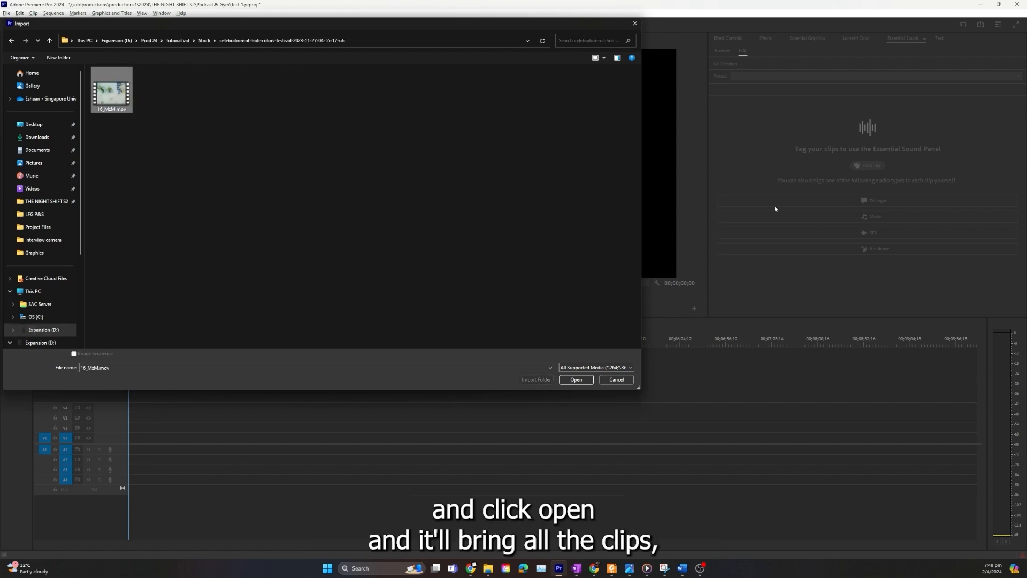
{"action": "left_click", "coordinate": [576, 379]}
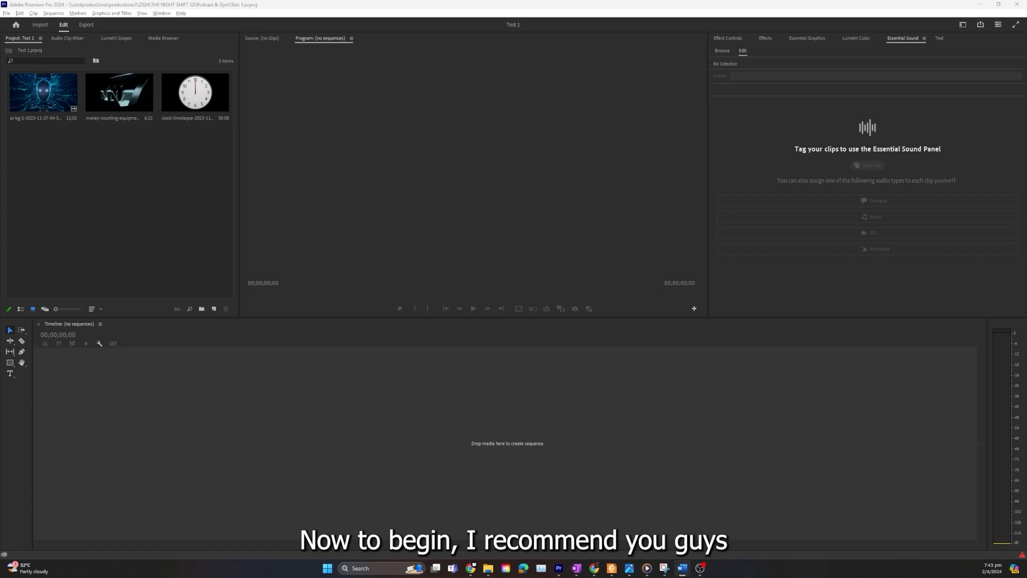
Create a new bin named Clips in the project
{"action": "right_click", "coordinate": [107, 183]}
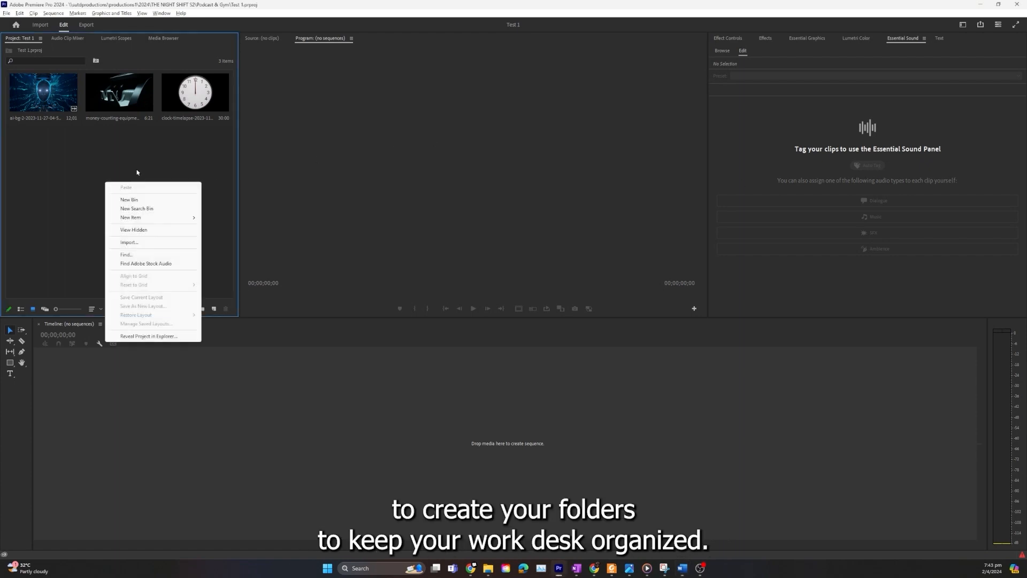
{"action": "left_click", "coordinate": [146, 201]}
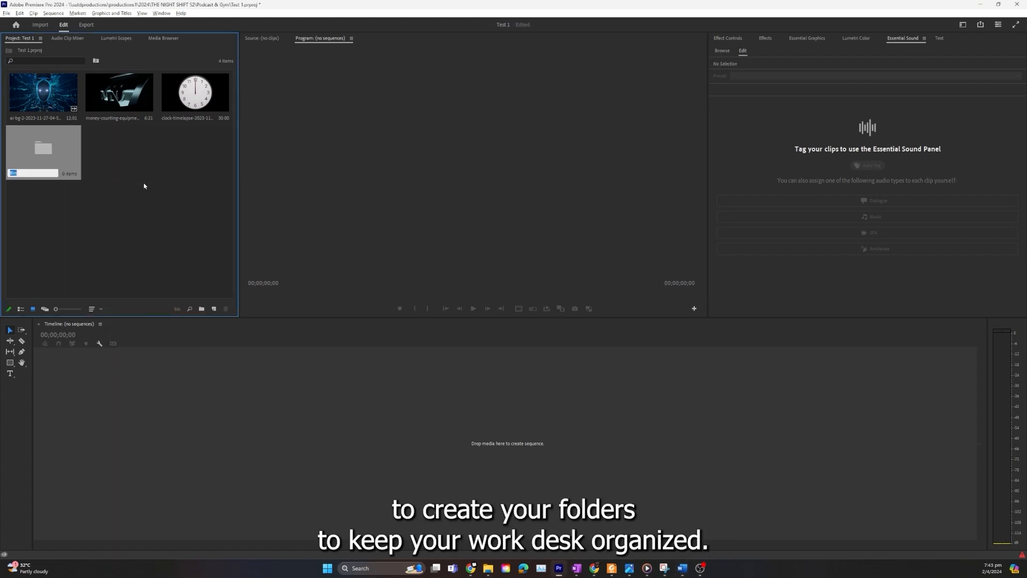
{"action": "type", "text": "Clips"}
{"action": "key", "text": "Return"}
Add a second bin named audio to the project
{"action": "right_click", "coordinate": [165, 167]}
{"action": "left_click", "coordinate": [182, 184]}
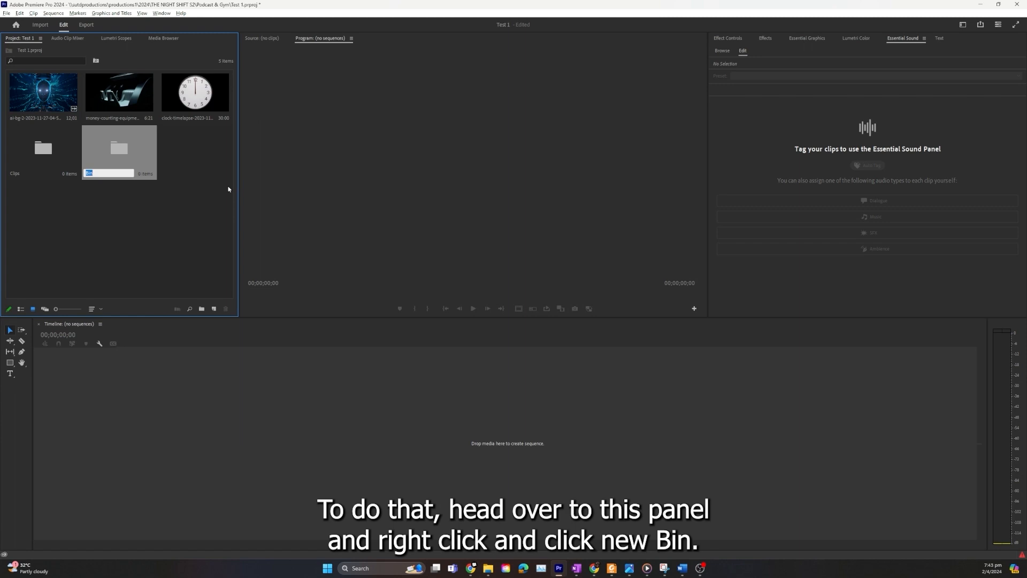
{"action": "type", "text": "E"}
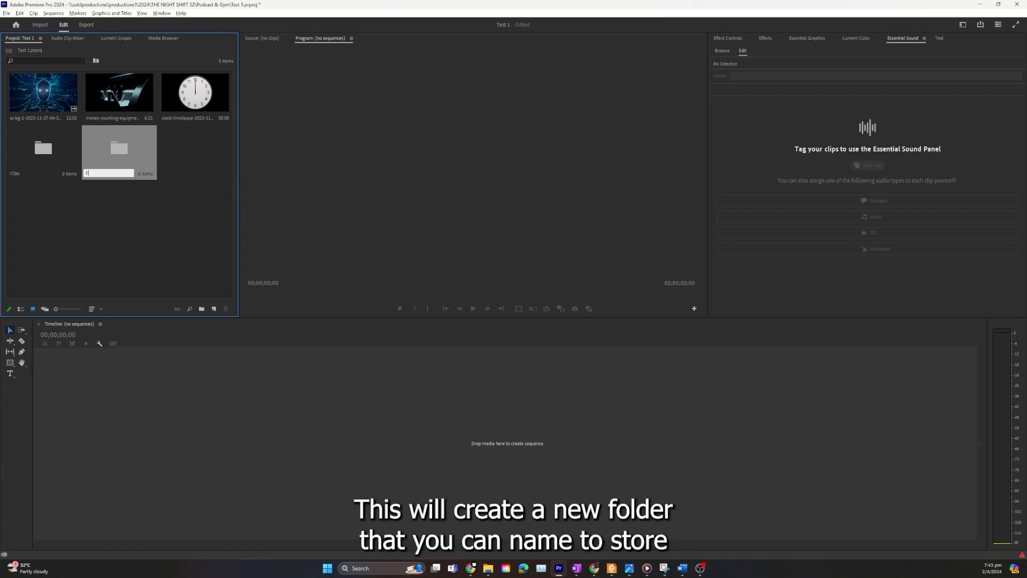
{"action": "key", "text": "BackSpace"}
{"action": "type", "text": "audio"}
{"action": "key", "text": "Return"}
Add a third bin named effects to the project
{"action": "right_click", "coordinate": [169, 209]}
{"action": "left_click", "coordinate": [226, 217]}
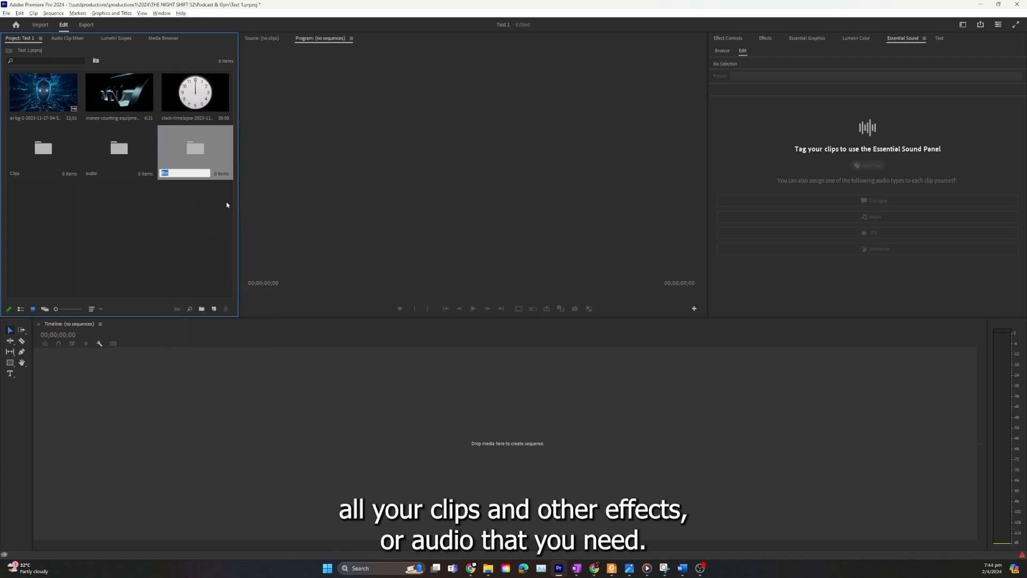
{"action": "type", "text": "Effect"}
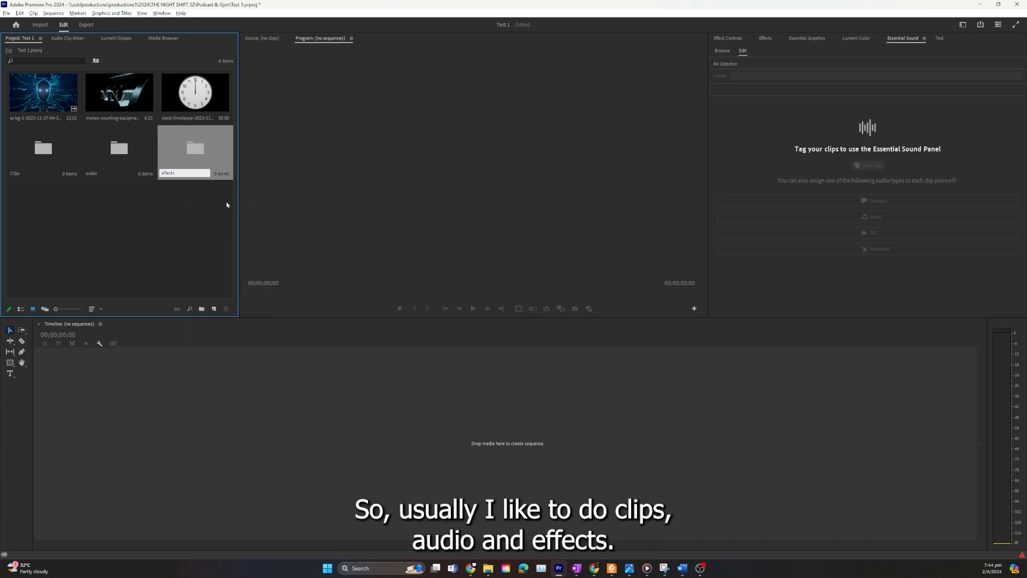
{"action": "type", "text": "s"}
{"action": "key", "text": "Tab"}
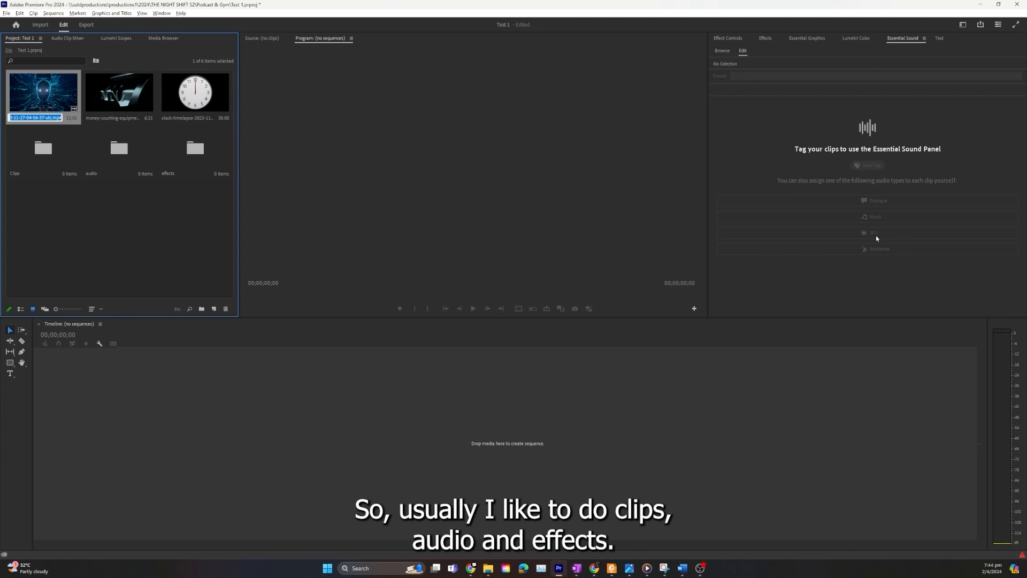
Move the three video clips from the project root into the Clips bin
{"action": "left_click_drag", "start_coordinate": [170, 210], "coordinate": [38, 187]}
{"action": "left_click_drag", "start_coordinate": [45, 92], "coordinate": [46, 165]}
{"action": "left_click_drag", "start_coordinate": [52, 101], "coordinate": [219, 103]}
{"action": "mouse_move", "coordinate": [57, 98]}
{"action": "left_mouse_down"}
{"action": "mouse_move", "coordinate": [131, 93]}
{"action": "mouse_move", "coordinate": [44, 95]}
{"action": "left_mouse_up"}
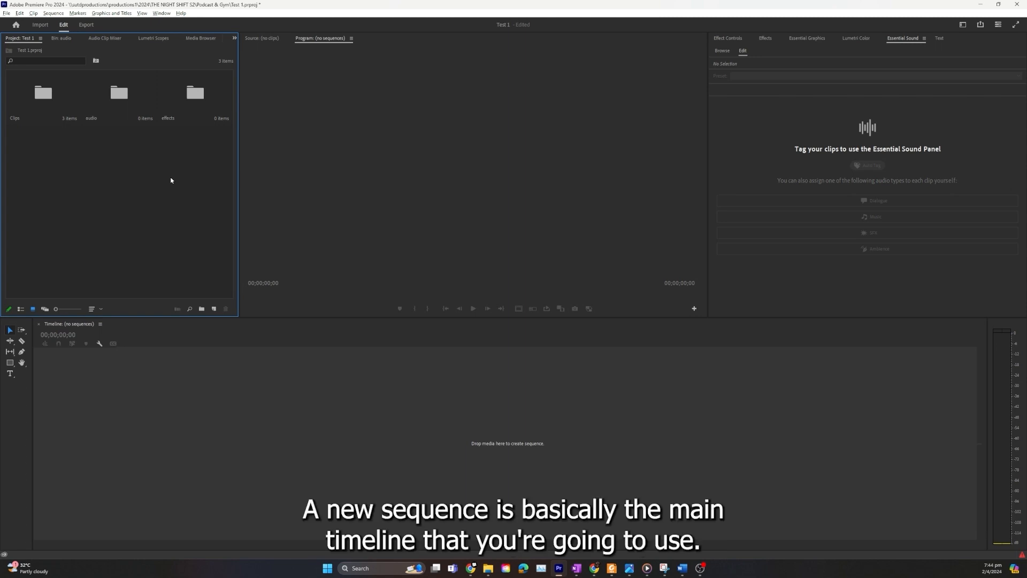
Start a new sequence item and set its timebase to 29.97 frames/second in the sequence settings
{"action": "right_click", "coordinate": [171, 180]}
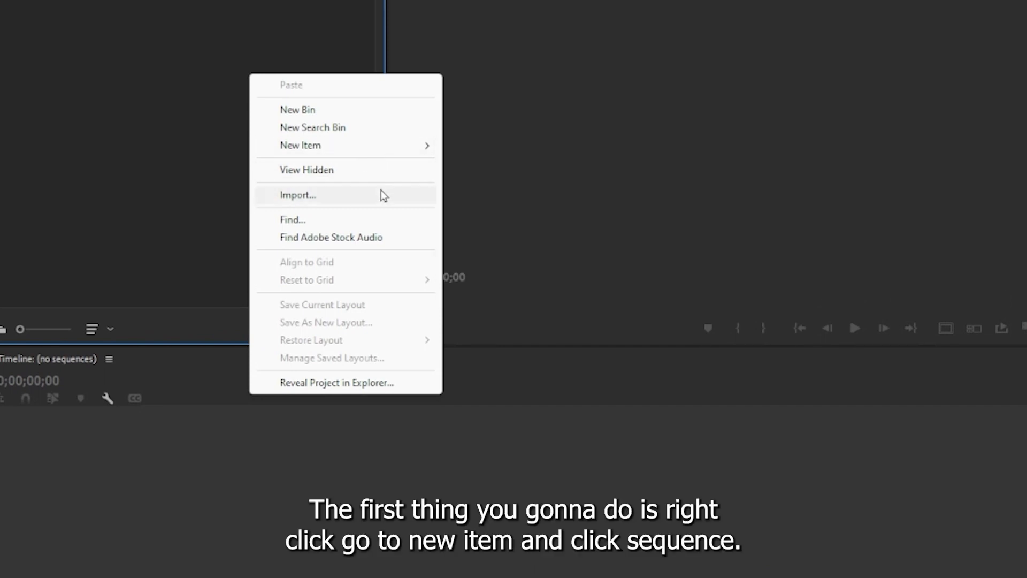
{"action": "mouse_move", "coordinate": [351, 150]}
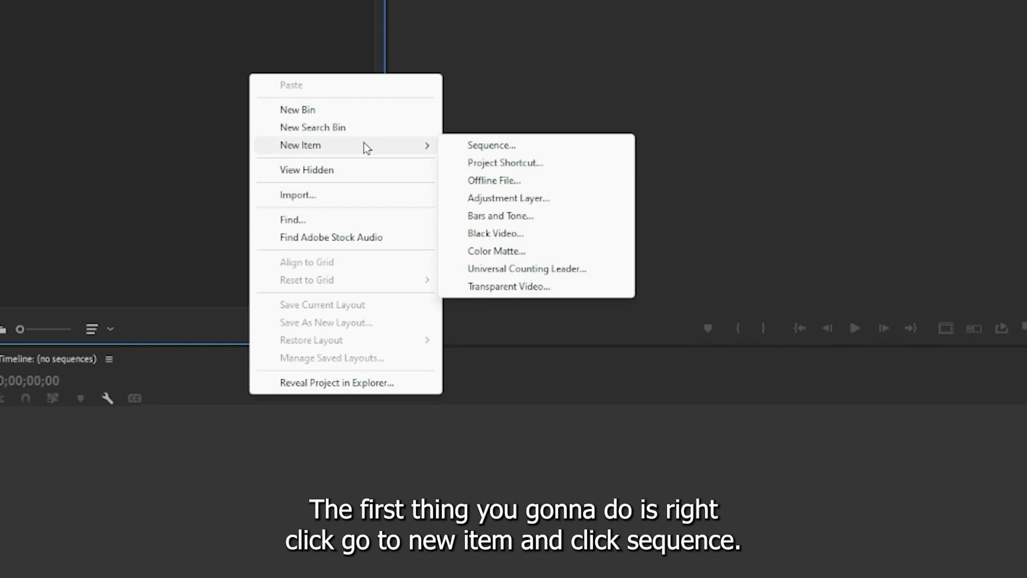
{"action": "left_click", "coordinate": [522, 150]}
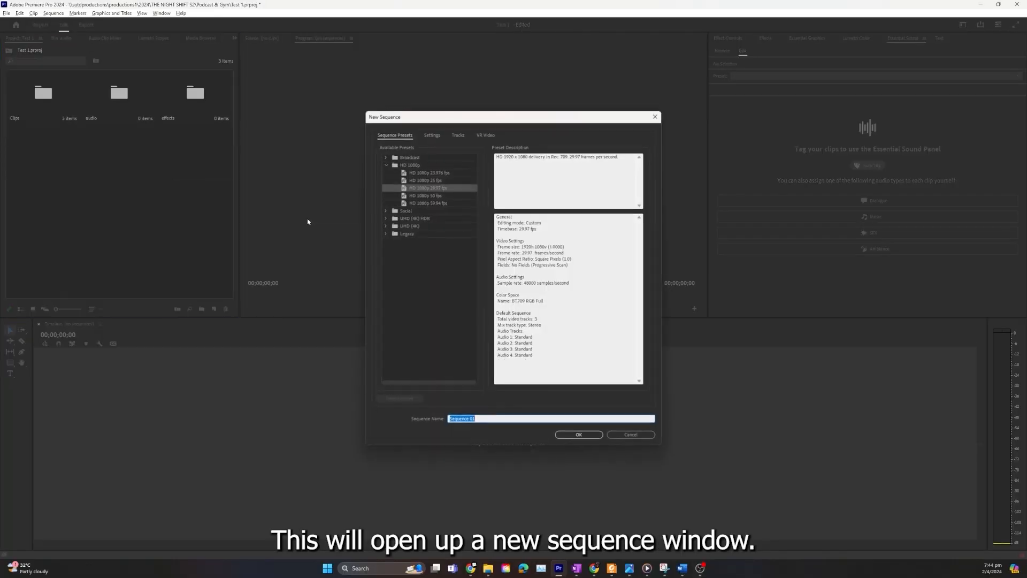
{"action": "left_click_drag", "start_coordinate": [455, 126], "coordinate": [474, 99]}
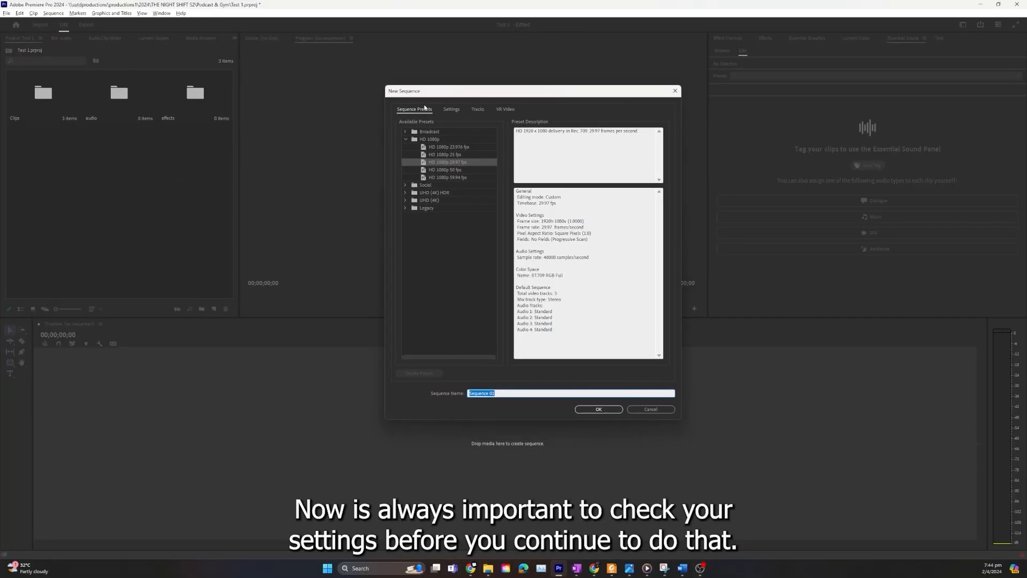
{"action": "left_click", "coordinate": [454, 111]}
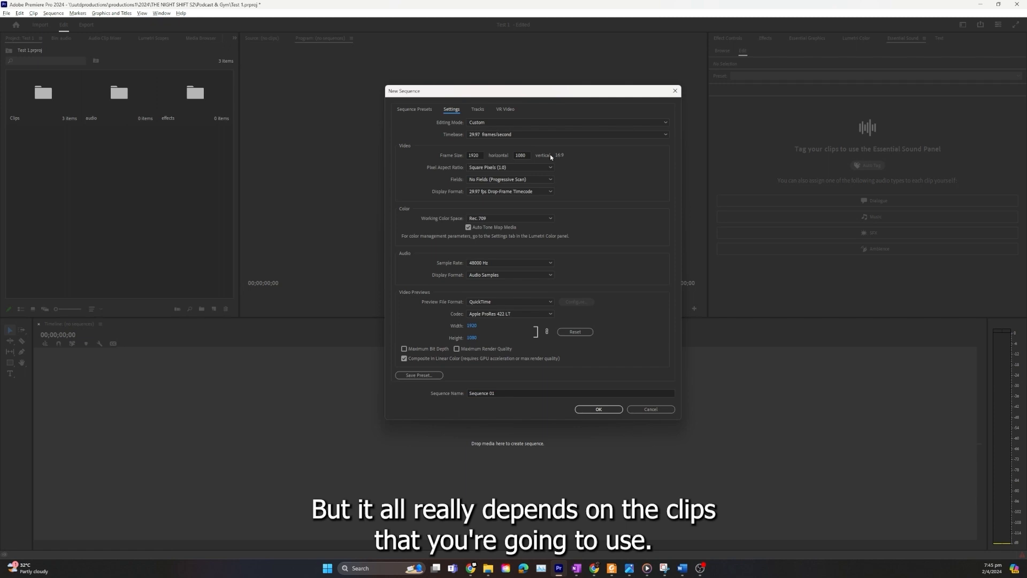
{"action": "left_click", "coordinate": [508, 133]}
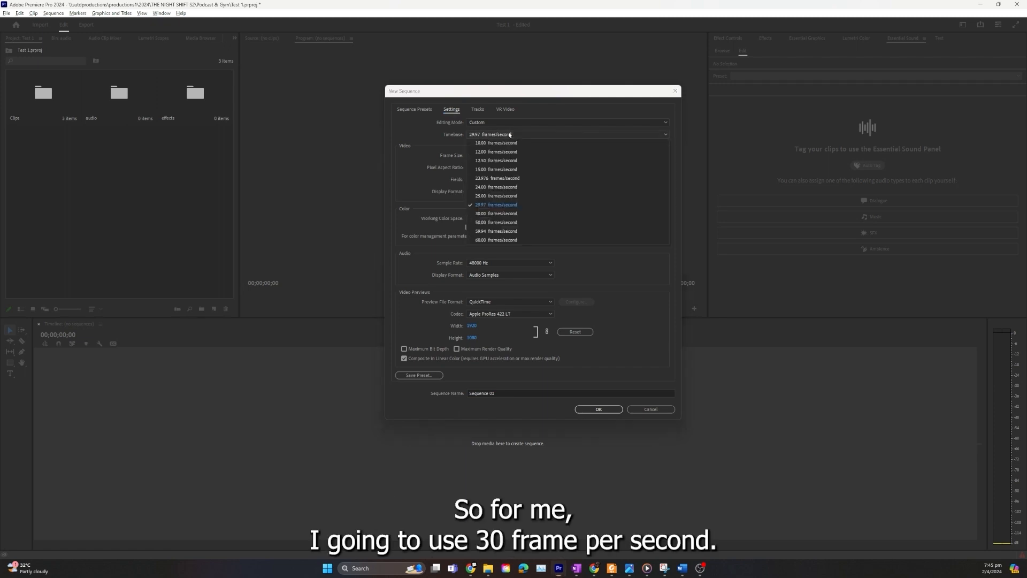
{"action": "left_click", "coordinate": [498, 205]}
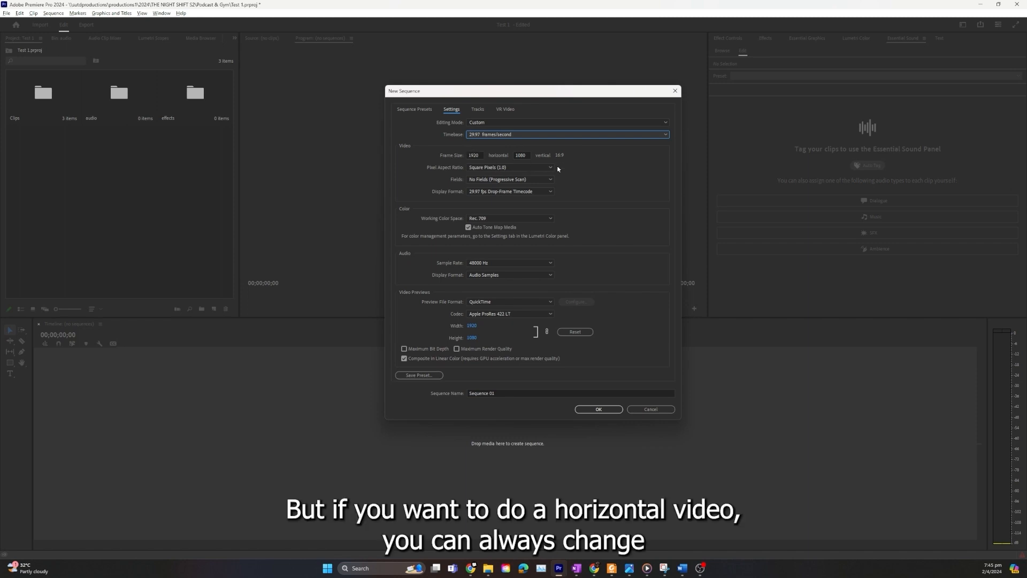
Set the sequence frame size to 1080 horizontal by 1920 vertical and create the sequence
{"action": "double_click", "coordinate": [474, 155]}
{"action": "type", "text": "108"}
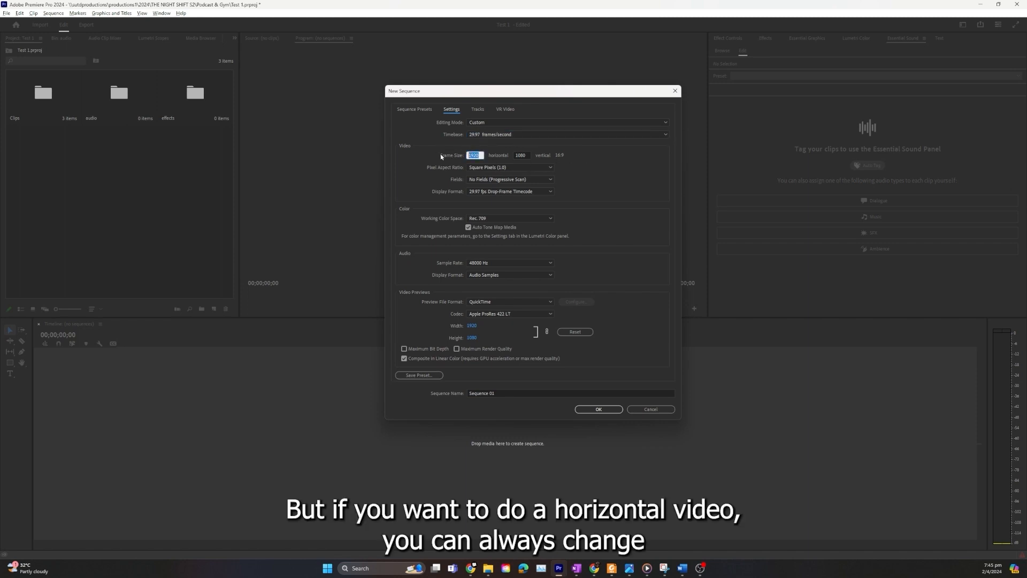
{"action": "type", "text": "0"}
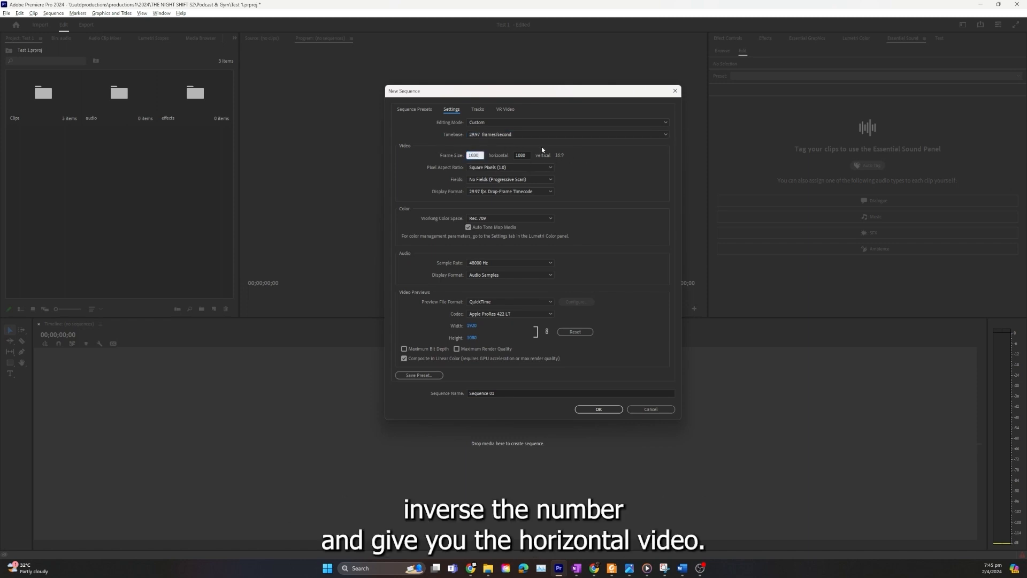
{"action": "left_click_drag", "start_coordinate": [528, 155], "coordinate": [476, 156]}
{"action": "type", "text": "1920"}
{"action": "left_click", "coordinate": [526, 400]}
{"action": "left_click", "coordinate": [598, 409]}
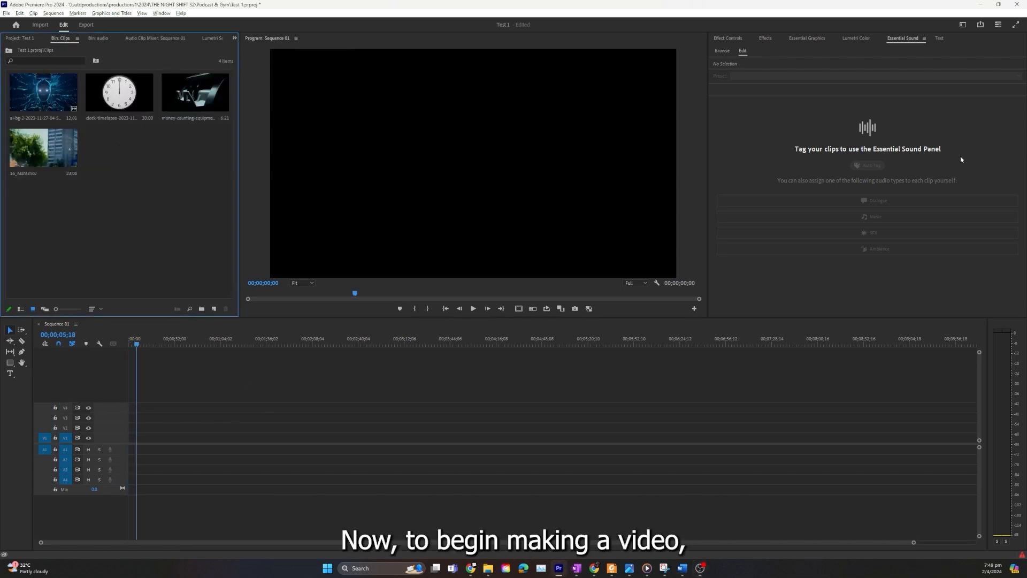
Place the ai-bg-2 clip with its audio on tracks V1 and A1, starting at the playhead at 00;00;05;18
{"action": "left_click_drag", "start_coordinate": [43, 92], "coordinate": [145, 437]}
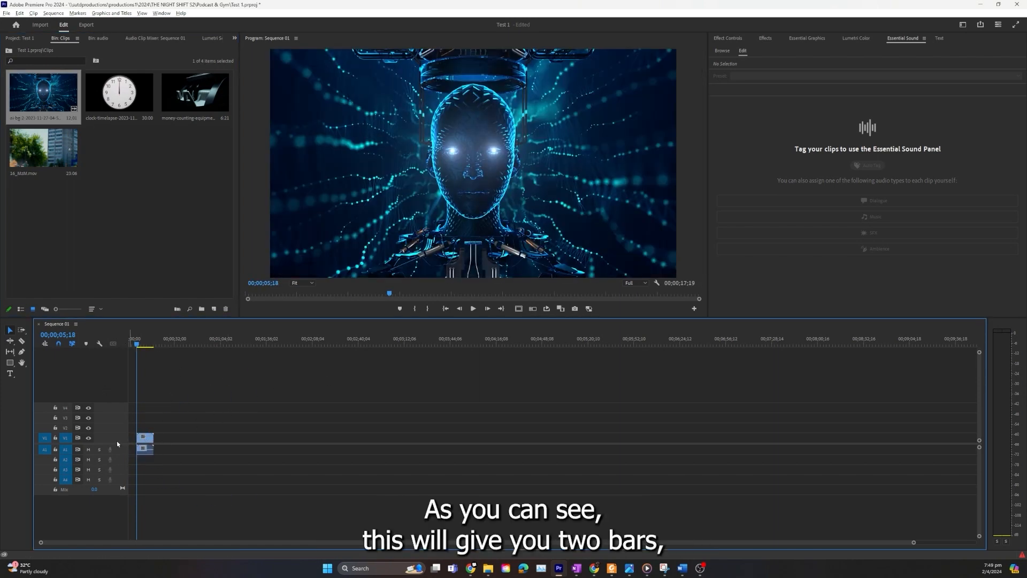
{"action": "left_click_drag", "start_coordinate": [171, 431], "coordinate": [153, 398]}
{"action": "left_click_drag", "start_coordinate": [172, 455], "coordinate": [173, 479]}
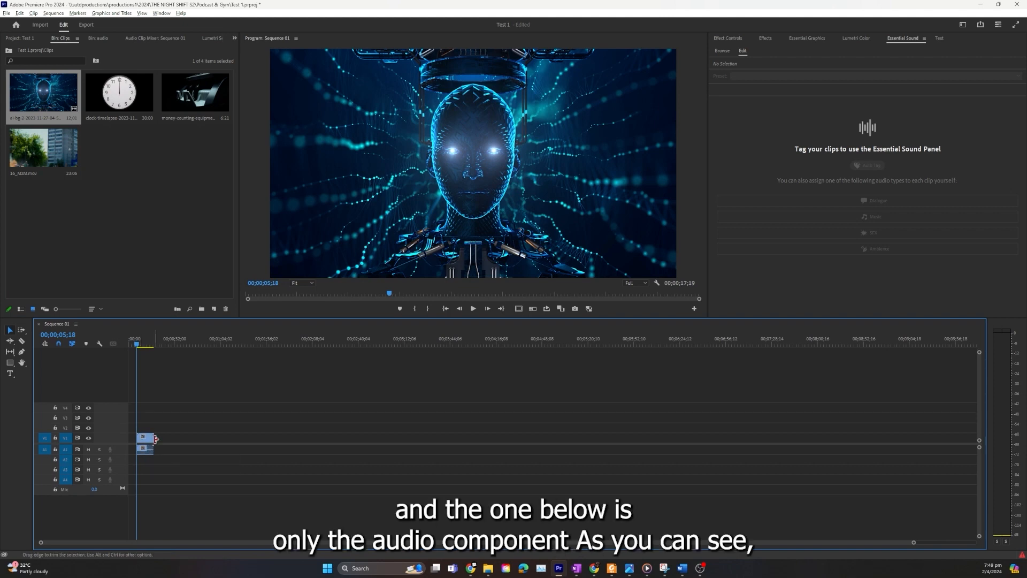
Set the playhead to 00;00;11;22 and shift the ai-bg-2 clip so that it starts there
{"action": "left_click_drag", "start_coordinate": [138, 342], "coordinate": [146, 343]}
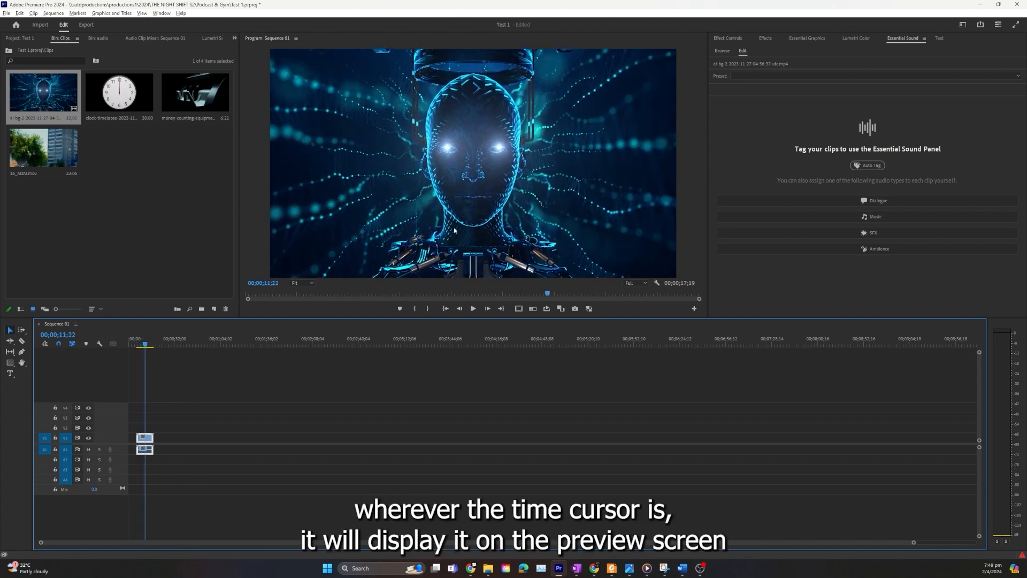
{"action": "left_click", "coordinate": [675, 412]}
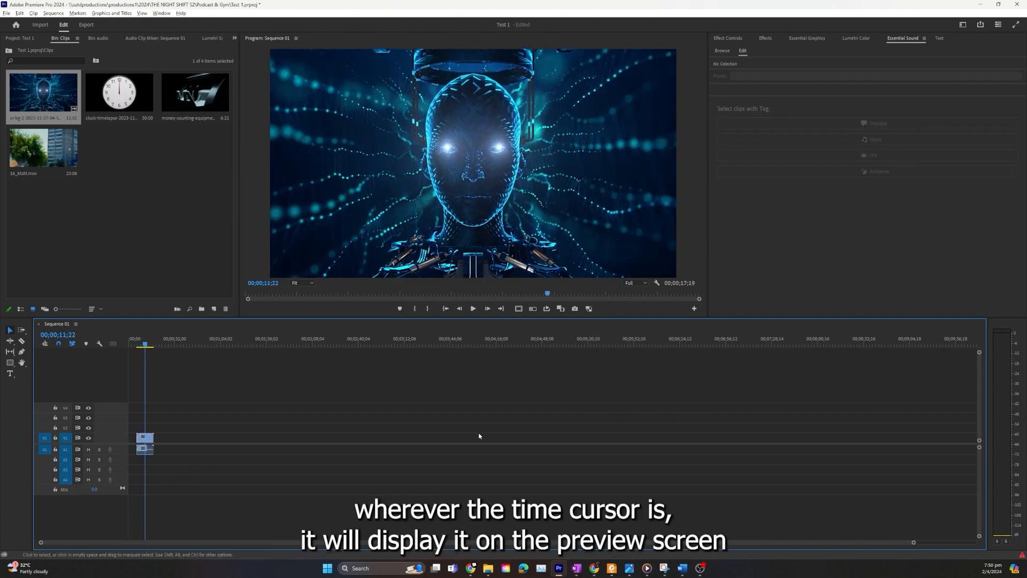
{"action": "left_click_drag", "start_coordinate": [148, 438], "coordinate": [155, 443]}
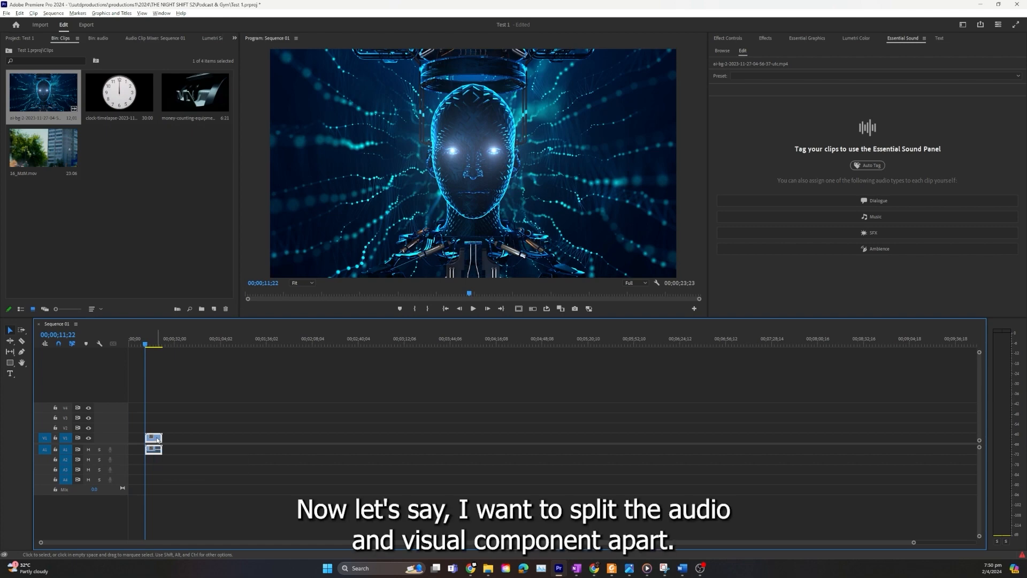
Unlink the ai-bg-2 clip's video from its audio and move the video part up to track V2
{"action": "right_click", "coordinate": [157, 440]}
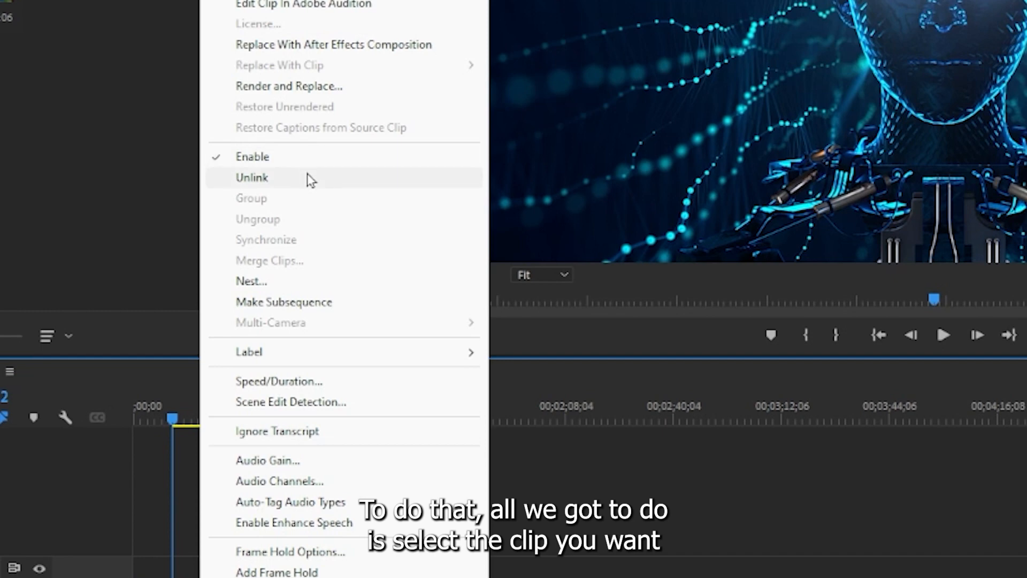
{"action": "left_click", "coordinate": [311, 180]}
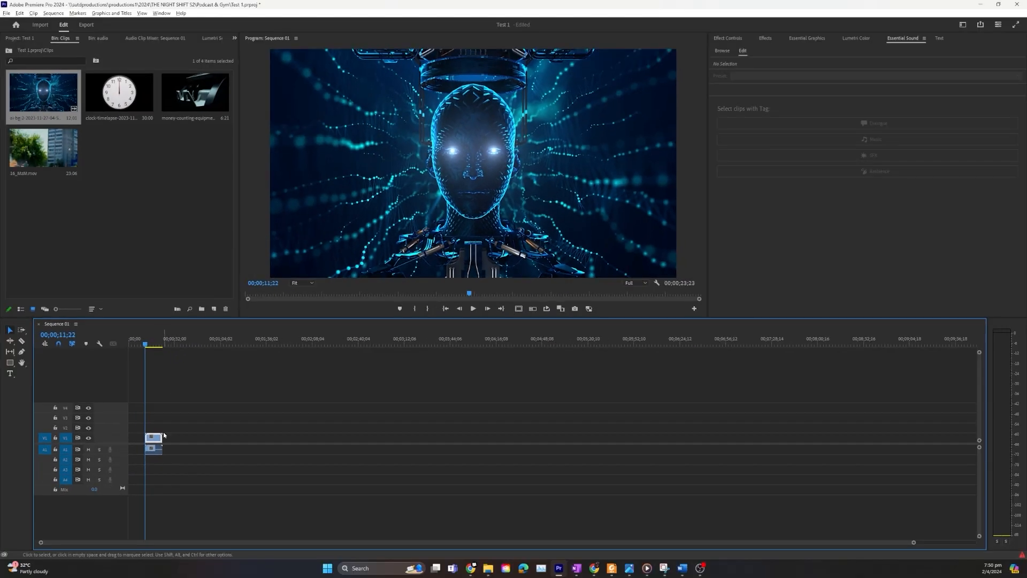
{"action": "mouse_move", "coordinate": [164, 435]}
{"action": "left_mouse_down"}
{"action": "mouse_move", "coordinate": [179, 431]}
{"action": "mouse_move", "coordinate": [152, 429]}
{"action": "left_mouse_up"}
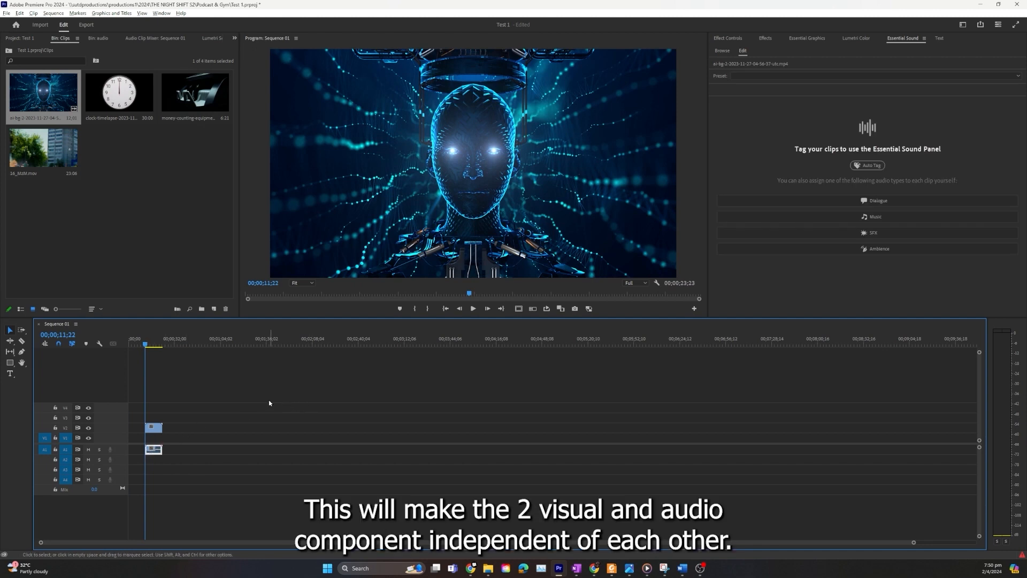
Delete the unlinked audio part from track A1 and undo the deletion
{"action": "key", "text": "Delete"}
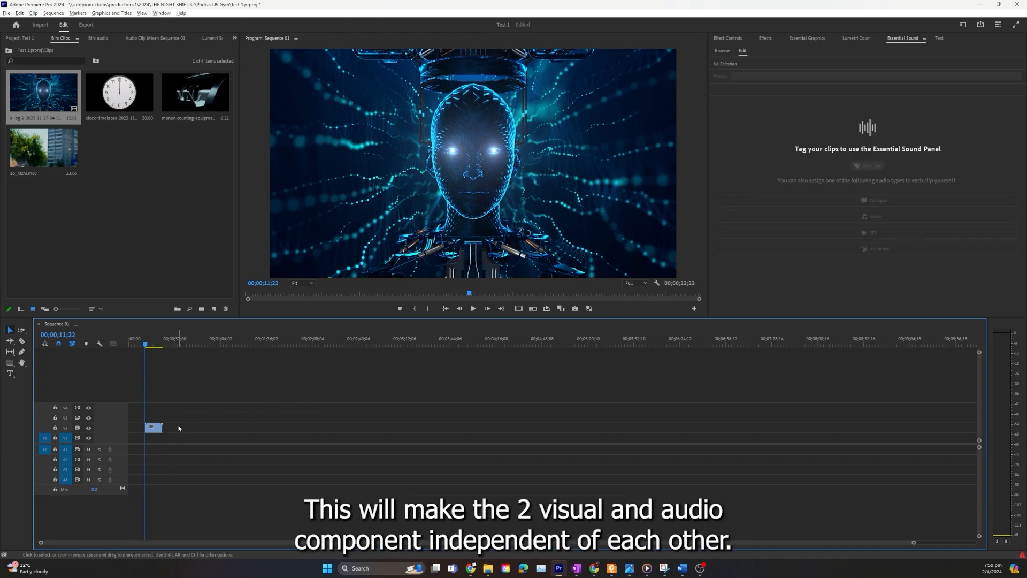
{"action": "key", "text": "ctrl+z"}
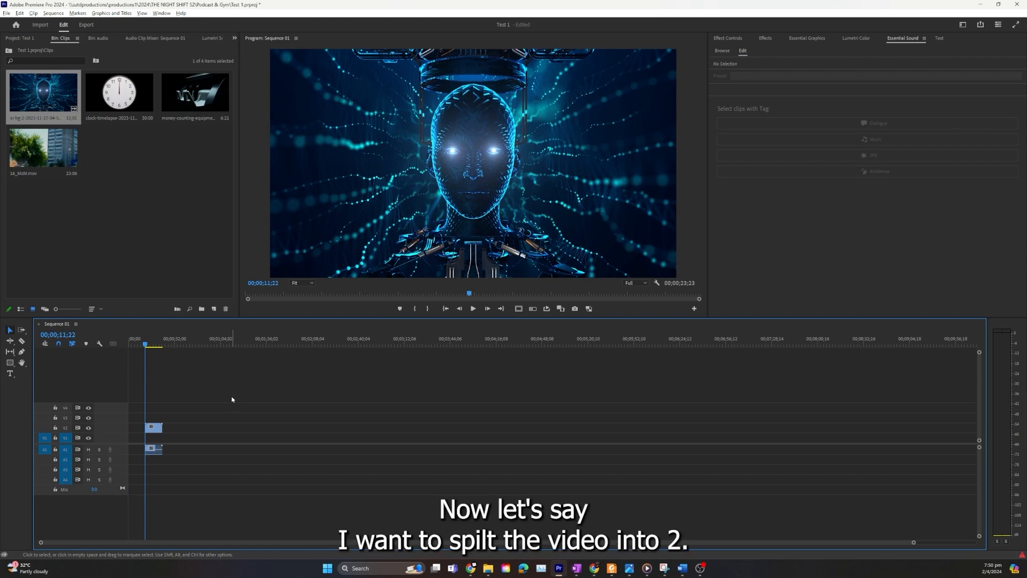
Split the ai-bg-2 clip at 00;00;19;00 and pull the two pieces apart on the timeline
{"action": "left_click_drag", "start_coordinate": [146, 348], "coordinate": [155, 346]}
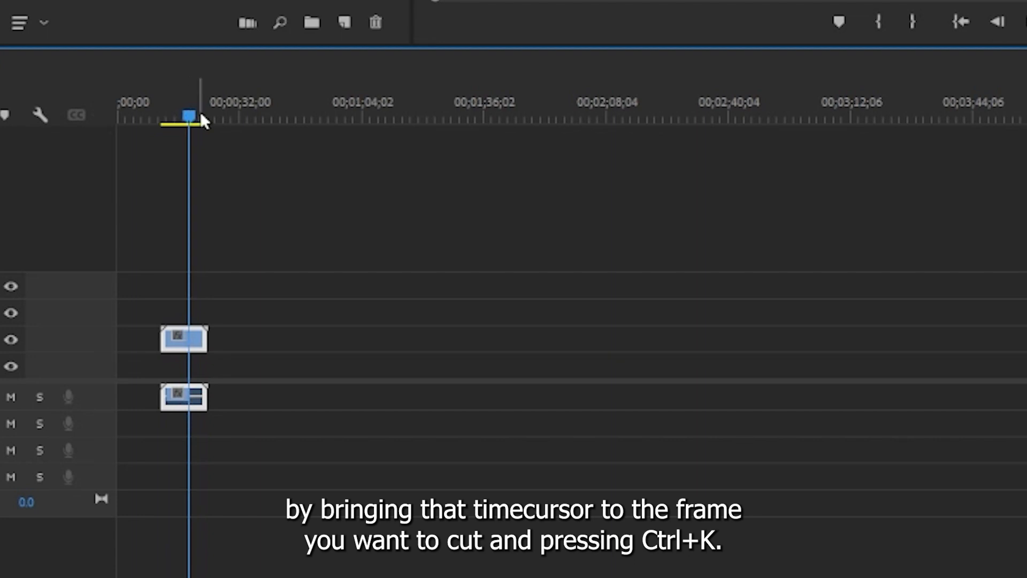
{"action": "key", "text": "ctrl+k"}
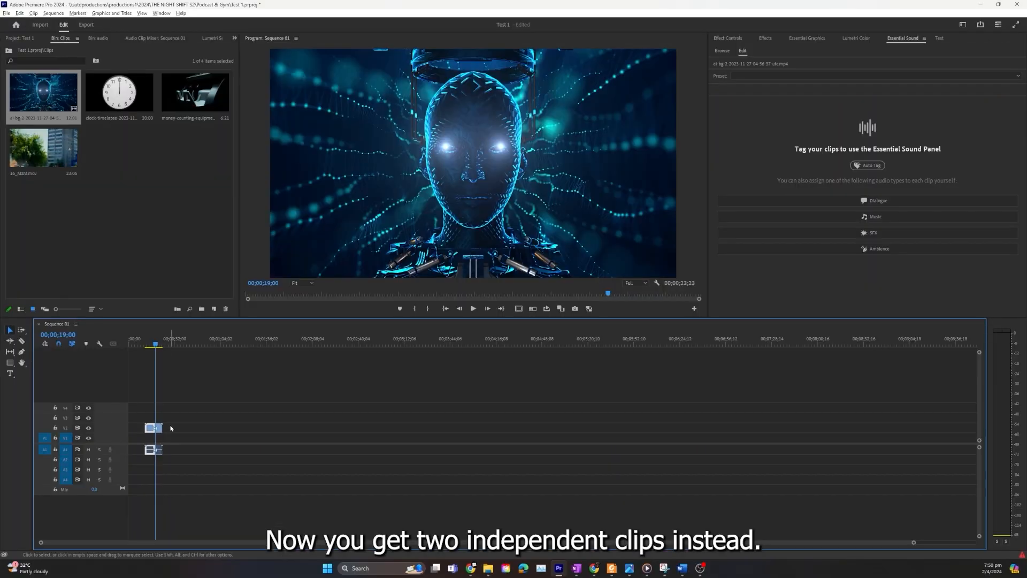
{"action": "left_click_drag", "start_coordinate": [150, 429], "coordinate": [145, 429]}
{"action": "left_click_drag", "start_coordinate": [159, 428], "coordinate": [173, 426]}
{"action": "left_click", "coordinate": [147, 344]}
{"action": "left_click", "coordinate": [144, 428]}
{"action": "left_click", "coordinate": [316, 425]}
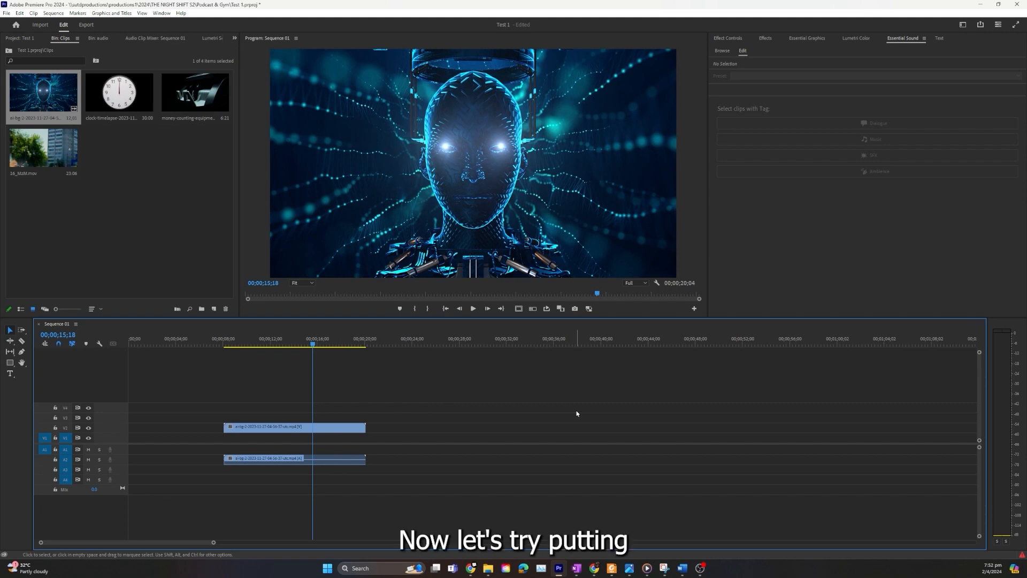
Place the clock-timelapse clip on track V3 overlapping the ai-bg-2 clip and play the sequence from 00;00;09;03
{"action": "left_click_drag", "start_coordinate": [119, 92], "coordinate": [265, 416]}
{"action": "left_click_drag", "start_coordinate": [314, 343], "coordinate": [236, 343]}
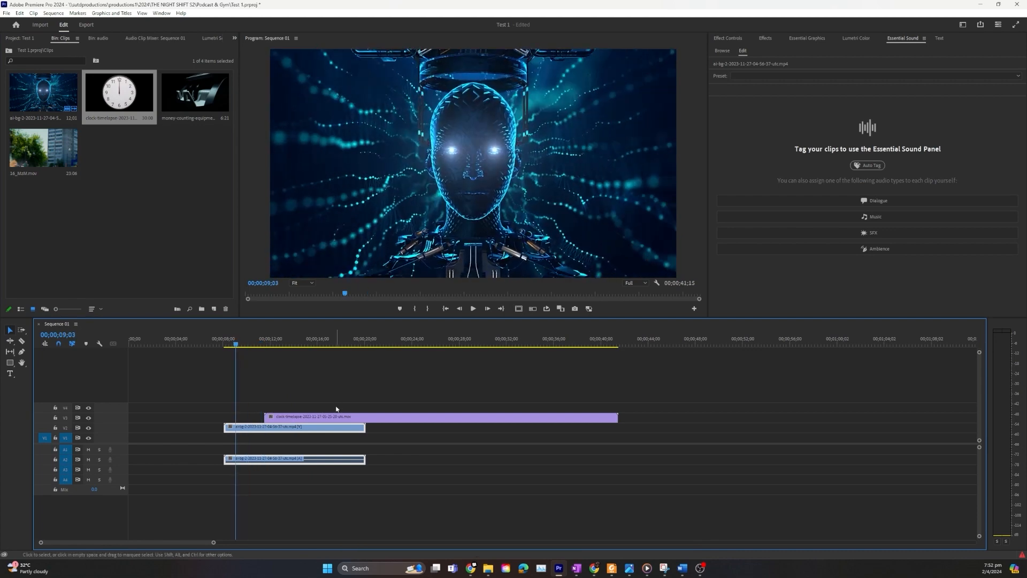
{"action": "key", "text": "space"}
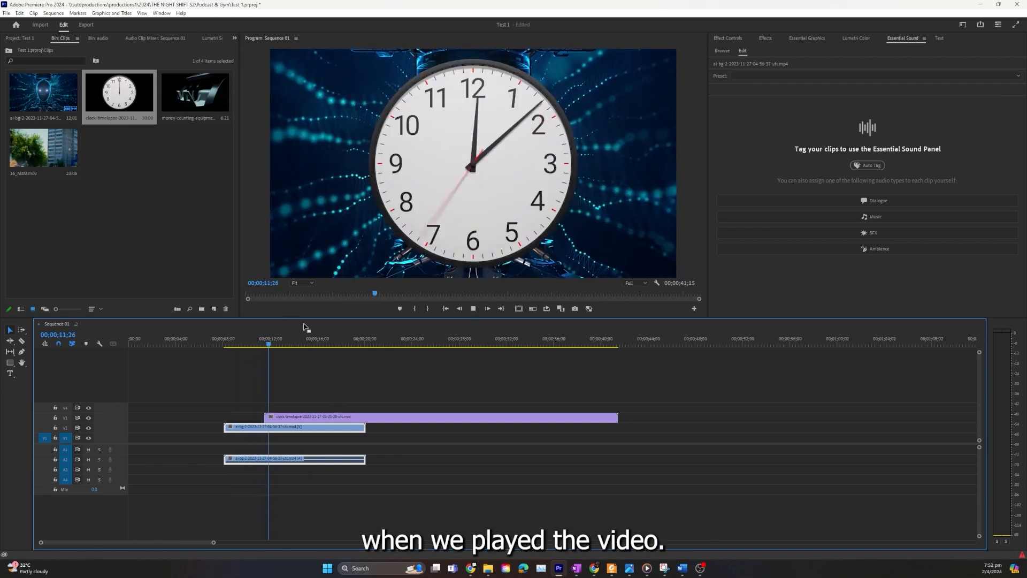
{"action": "key", "text": "space"}
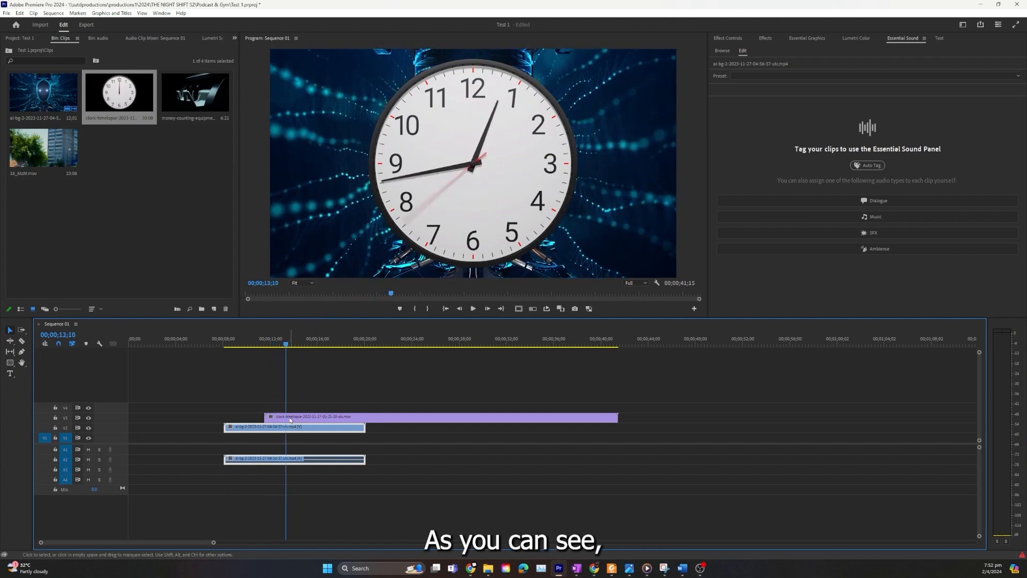
{"action": "left_click", "coordinate": [247, 422]}
{"action": "left_click", "coordinate": [248, 423]}
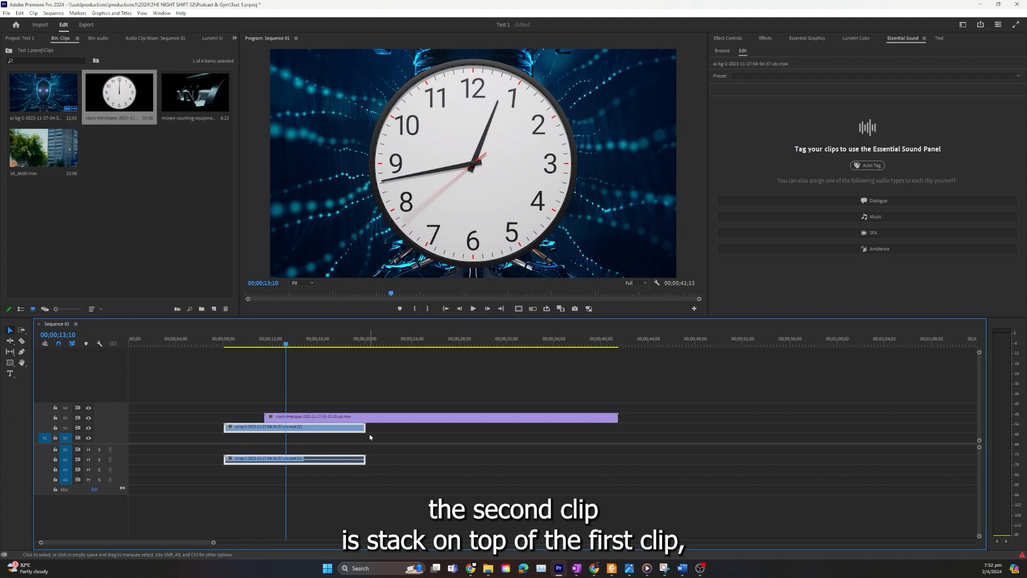
{"action": "left_click", "coordinate": [429, 422]}
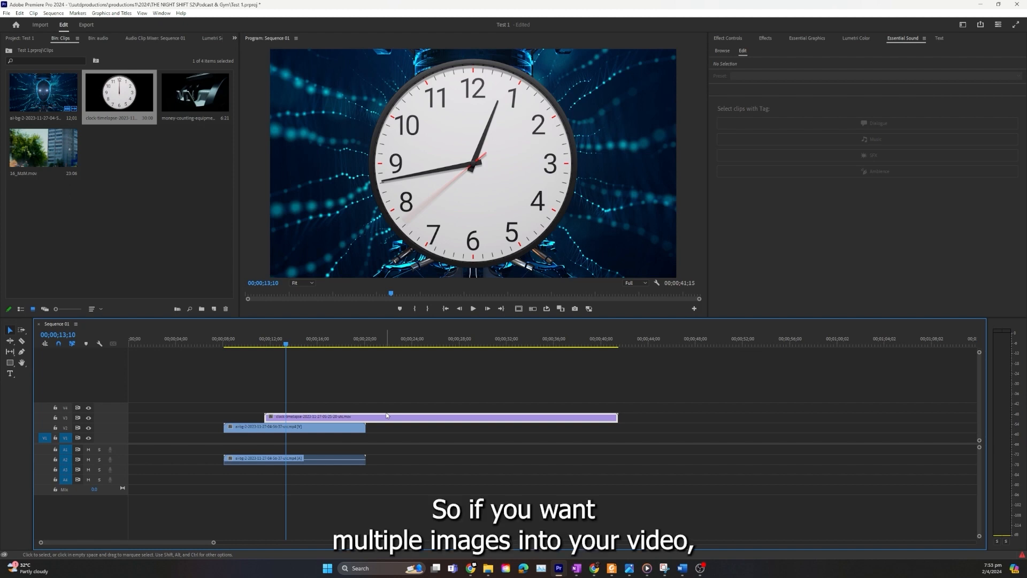
Trim the end of the clock-timelapse clip to match the end of the ai-bg-2 clip and play the sequence
{"action": "left_click_drag", "start_coordinate": [611, 414], "coordinate": [364, 407]}
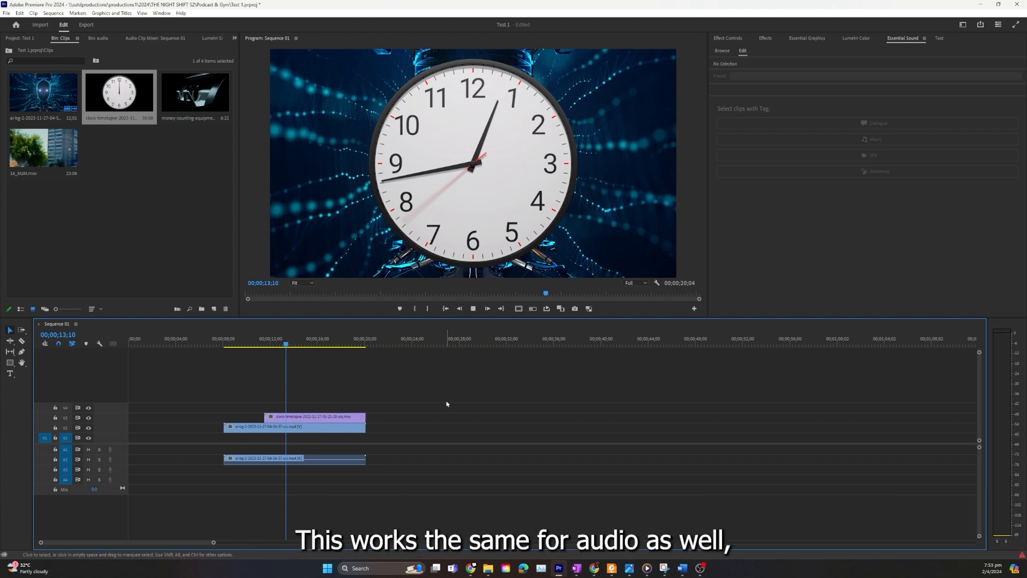
{"action": "key", "text": "space"}
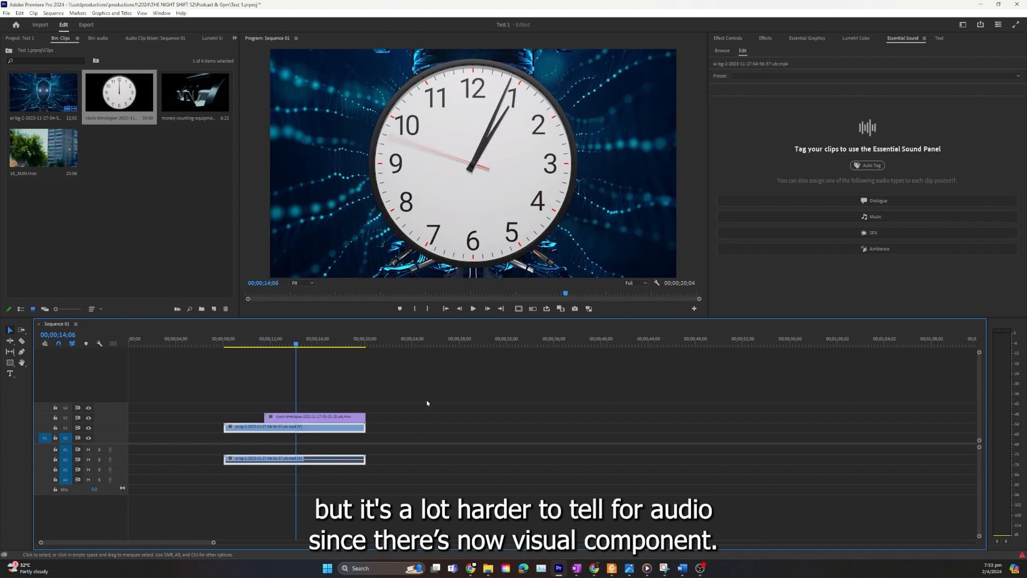
{"action": "left_click_drag", "start_coordinate": [335, 416], "coordinate": [380, 416]}
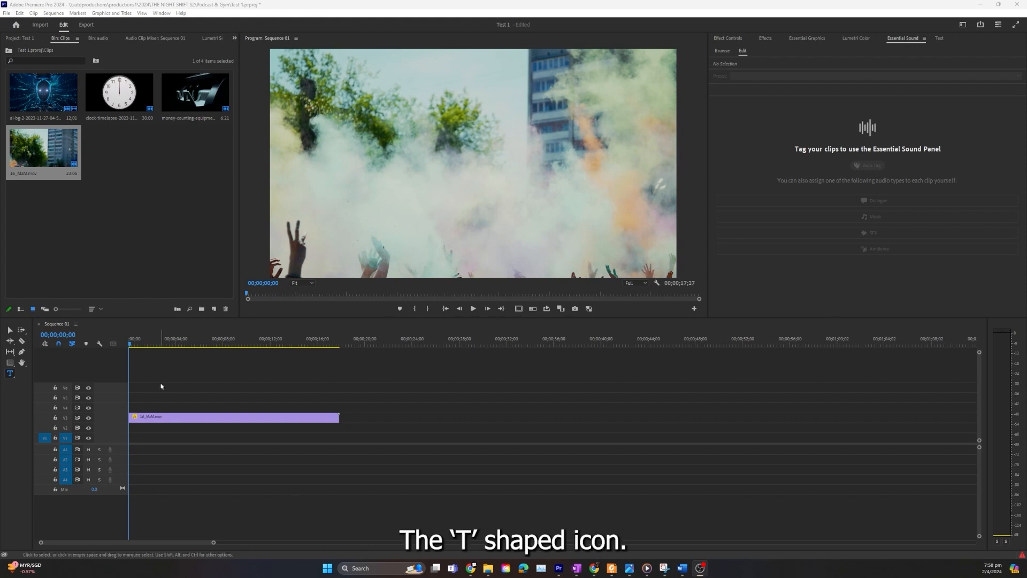
Draw a wide text box across the middle of the preview with the Type tool and enter "Spring Break"
{"action": "left_click", "coordinate": [10, 374]}
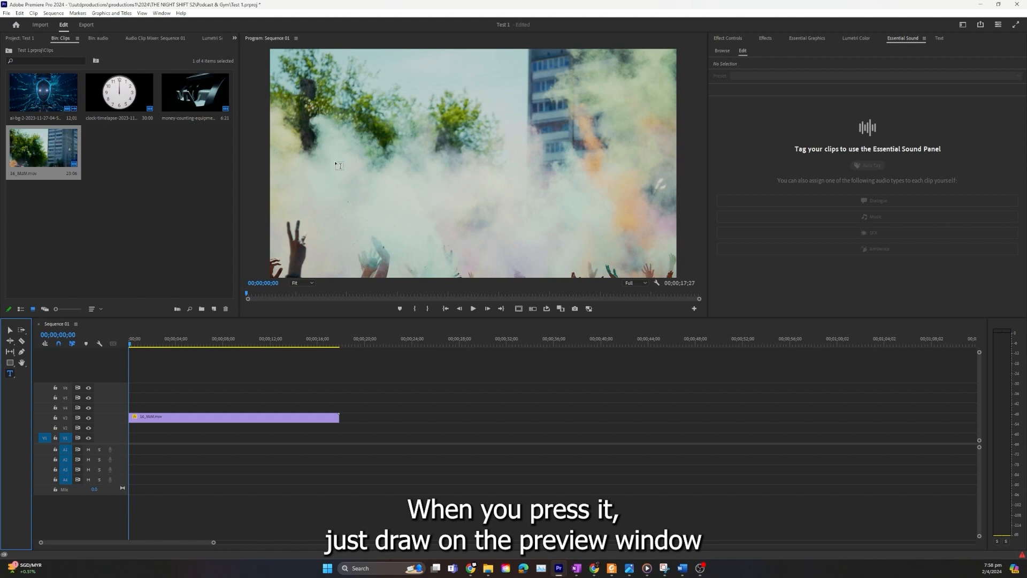
{"action": "left_click_drag", "start_coordinate": [316, 145], "coordinate": [619, 184]}
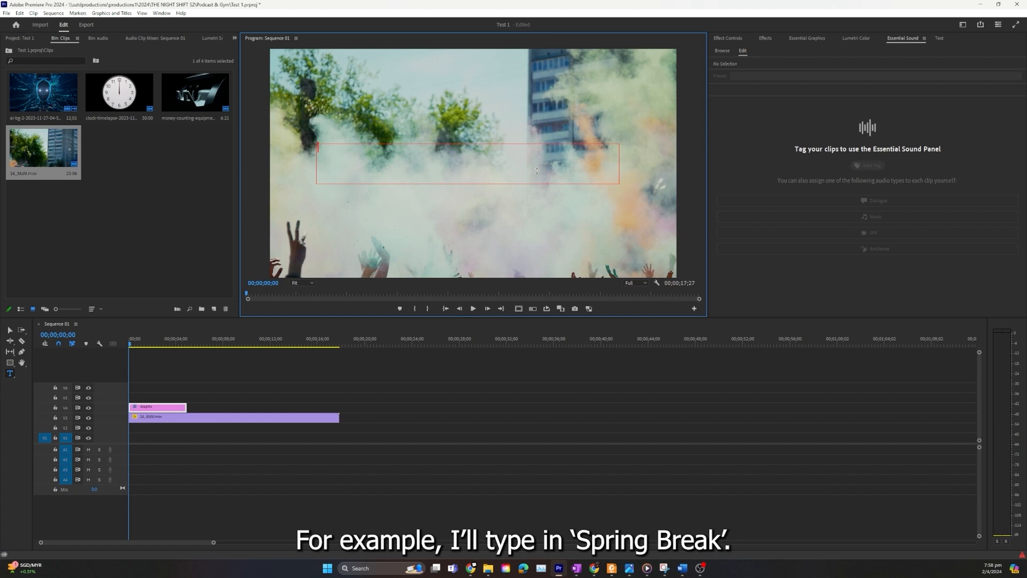
{"action": "type", "text": "Spring Break"}
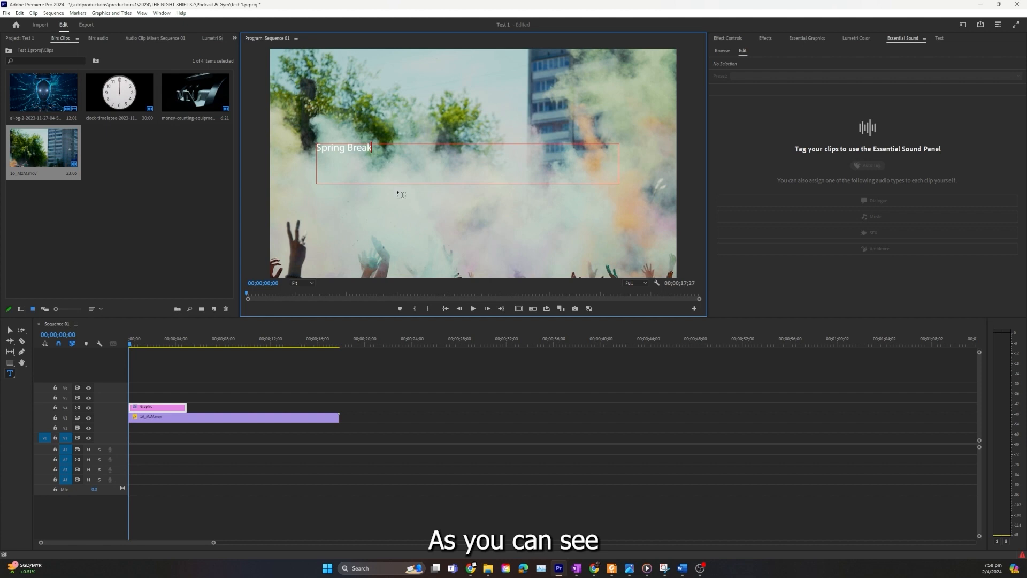
{"action": "left_click", "coordinate": [171, 409]}
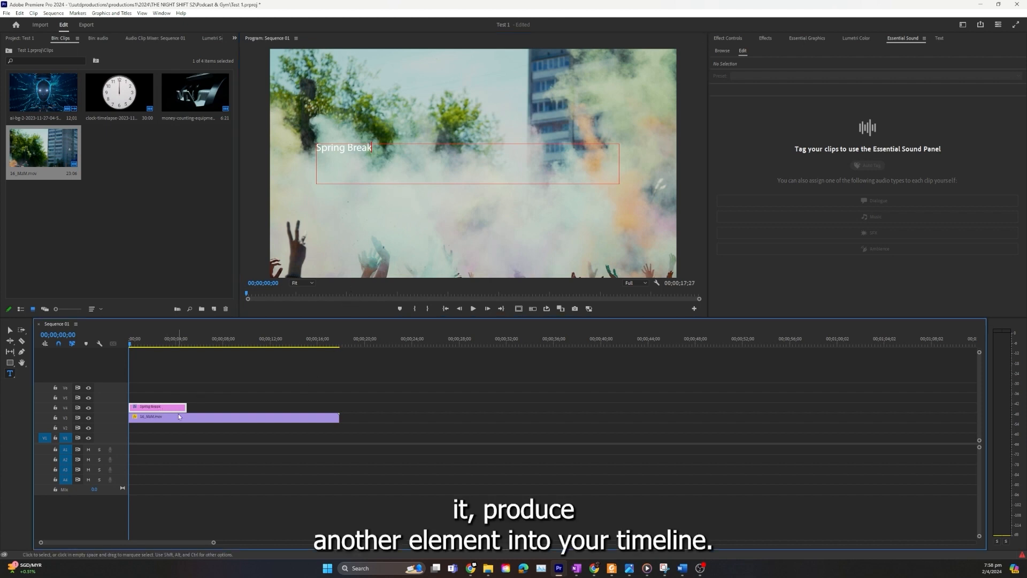
{"action": "left_click", "coordinate": [179, 415]}
{"action": "left_click", "coordinate": [179, 412]}
{"action": "left_click", "coordinate": [180, 409]}
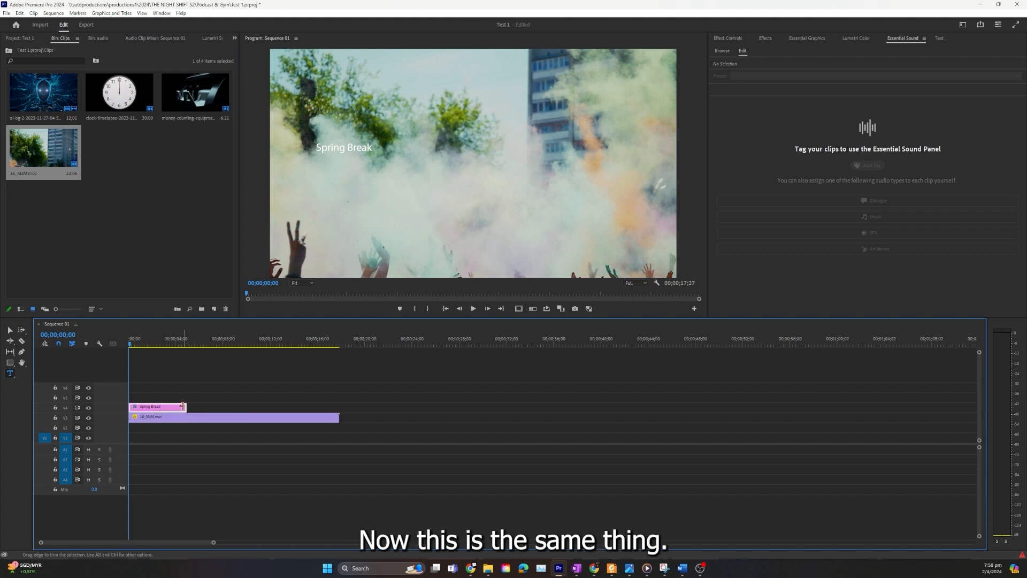
Lengthen the Spring Break text clip slightly at its end and play back that part of the sequence
{"action": "left_click_drag", "start_coordinate": [206, 422], "coordinate": [208, 419]}
{"action": "left_click_drag", "start_coordinate": [132, 343], "coordinate": [160, 344]}
{"action": "mouse_move", "coordinate": [184, 406]}
{"action": "left_mouse_down"}
{"action": "mouse_move", "coordinate": [162, 405]}
{"action": "mouse_move", "coordinate": [255, 401]}
{"action": "mouse_move", "coordinate": [192, 404]}
{"action": "left_mouse_up"}
{"action": "key", "text": "space"}
{"action": "key", "text": "space"}
Split the Spring Break text clip at 00;00;02;14, move its second piece later to leave a gap, and play the result
{"action": "left_click", "coordinate": [158, 341]}
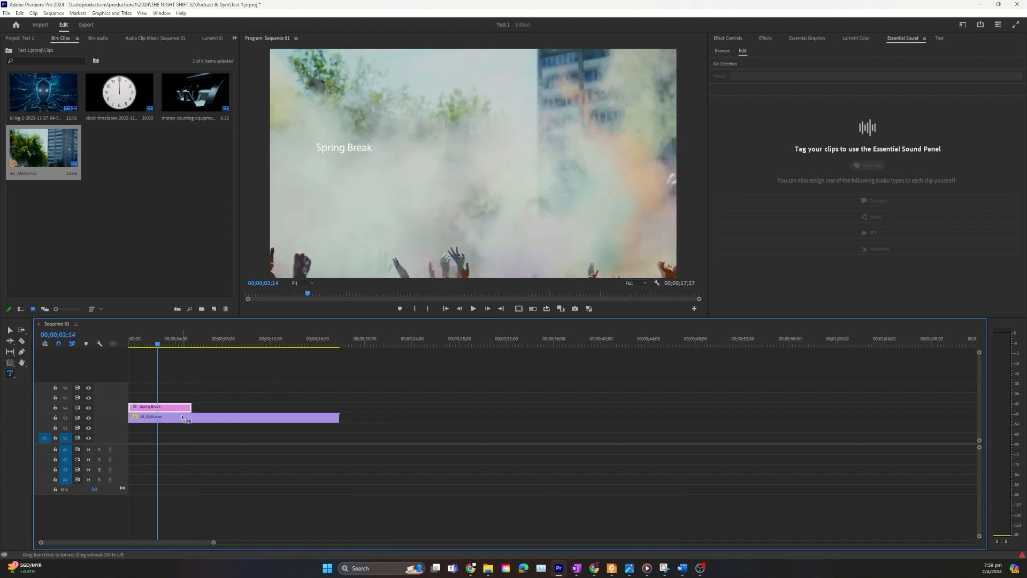
{"action": "key", "text": "ctrl+k"}
{"action": "mouse_move", "coordinate": [164, 406]}
{"action": "left_mouse_down"}
{"action": "mouse_move", "coordinate": [205, 407]}
{"action": "mouse_move", "coordinate": [179, 404]}
{"action": "left_mouse_up"}
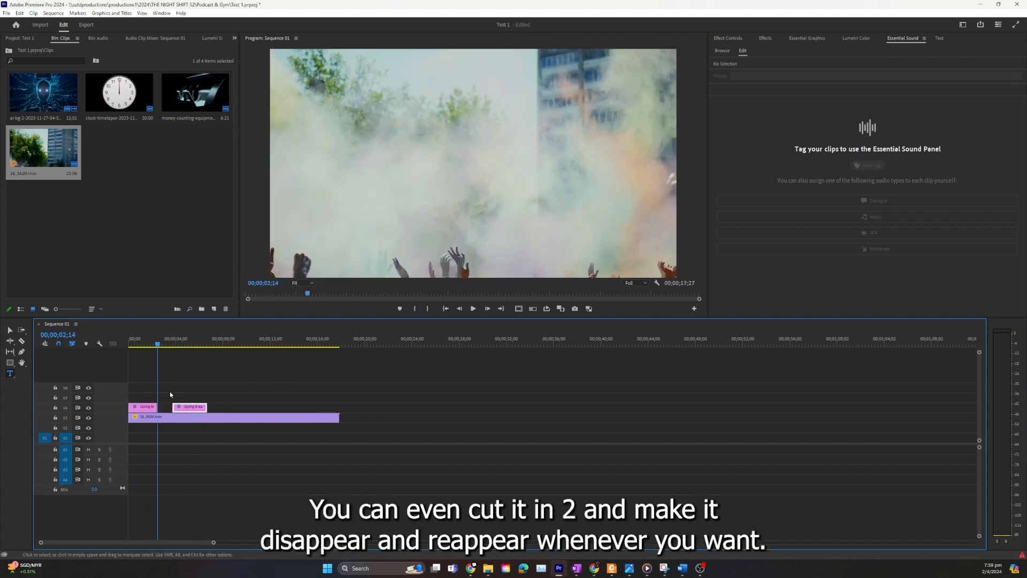
{"action": "left_click", "coordinate": [150, 345]}
{"action": "key", "text": "space"}
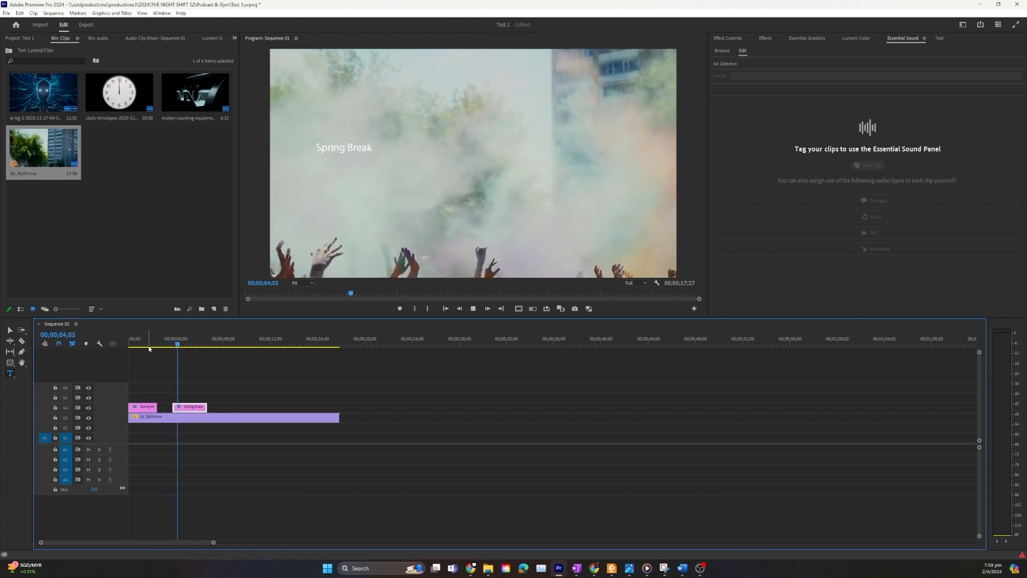
{"action": "key", "text": "space"}
Delete the second piece of the Spring Break text and move the remaining piece later on its track
{"action": "left_click", "coordinate": [200, 407]}
{"action": "key", "text": "Delete"}
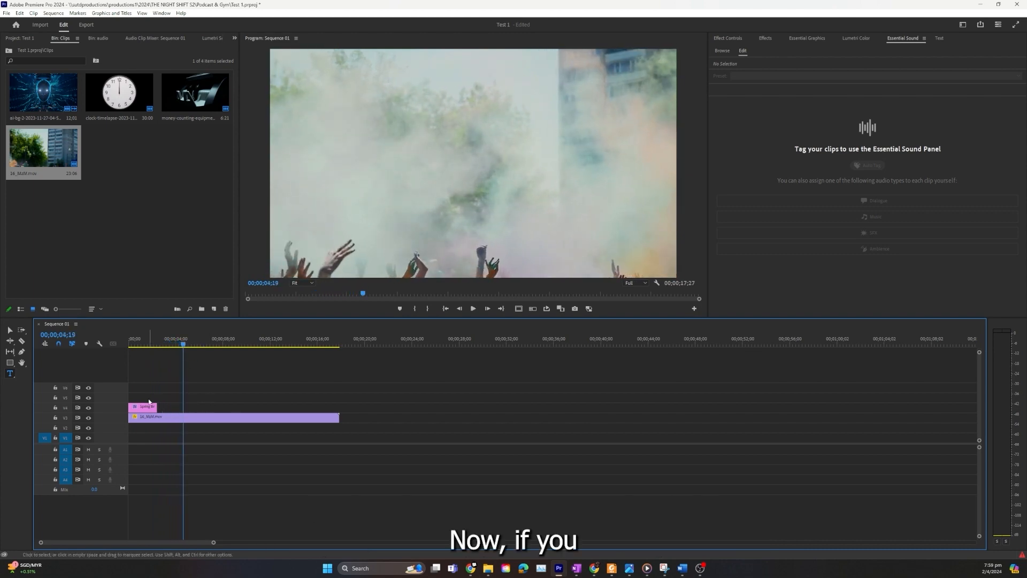
{"action": "left_click_drag", "start_coordinate": [149, 401], "coordinate": [183, 405]}
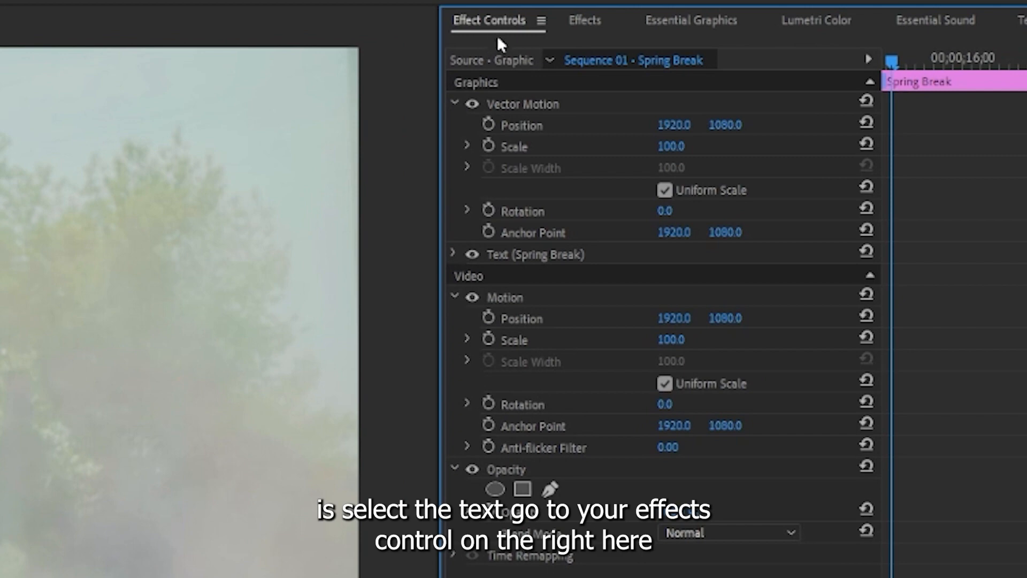
Style the Spring Break text in Old English Text MT with all caps, a larger size and justification with the last line centred
{"action": "left_click", "coordinate": [453, 253]}
{"action": "scroll", "coordinate": [640, 318], "scroll_direction": "down", "scroll_amount": 3}
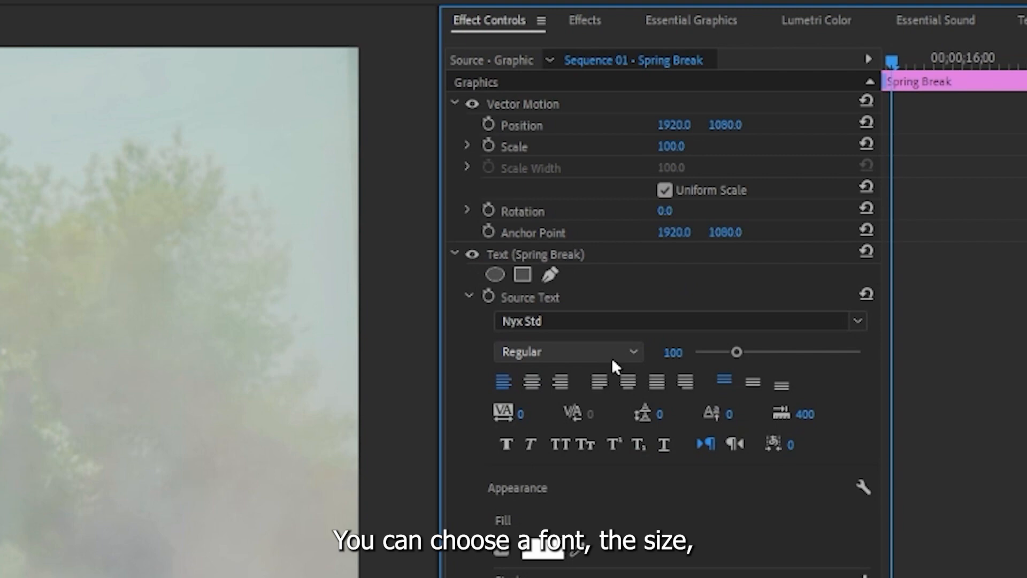
{"action": "left_click_drag", "start_coordinate": [736, 351], "coordinate": [752, 328]}
{"action": "left_click", "coordinate": [532, 382]}
{"action": "left_click", "coordinate": [600, 382]}
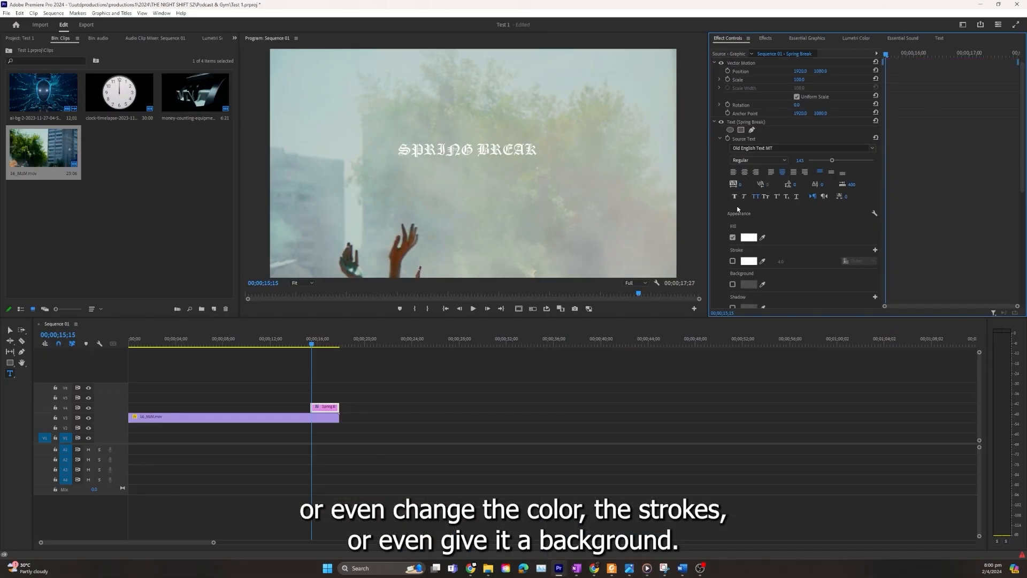
Enable a stroke on the Spring Break text and give it a red colour
{"action": "scroll", "coordinate": [738, 210], "scroll_direction": "down", "scroll_amount": 1}
{"action": "left_click", "coordinate": [732, 237]}
{"action": "left_click", "coordinate": [749, 237]}
{"action": "left_click", "coordinate": [469, 251]}
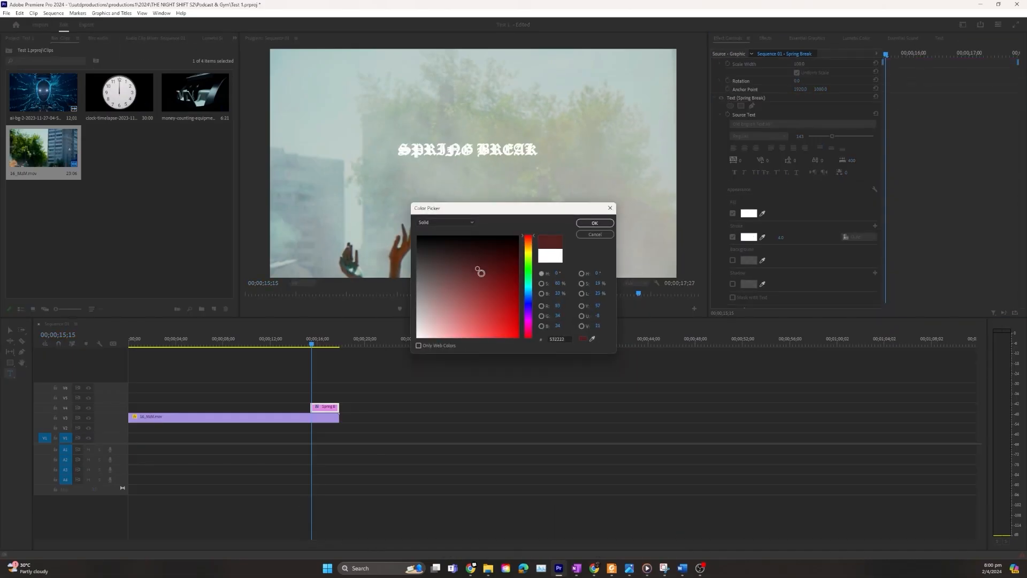
{"action": "left_click", "coordinate": [591, 224]}
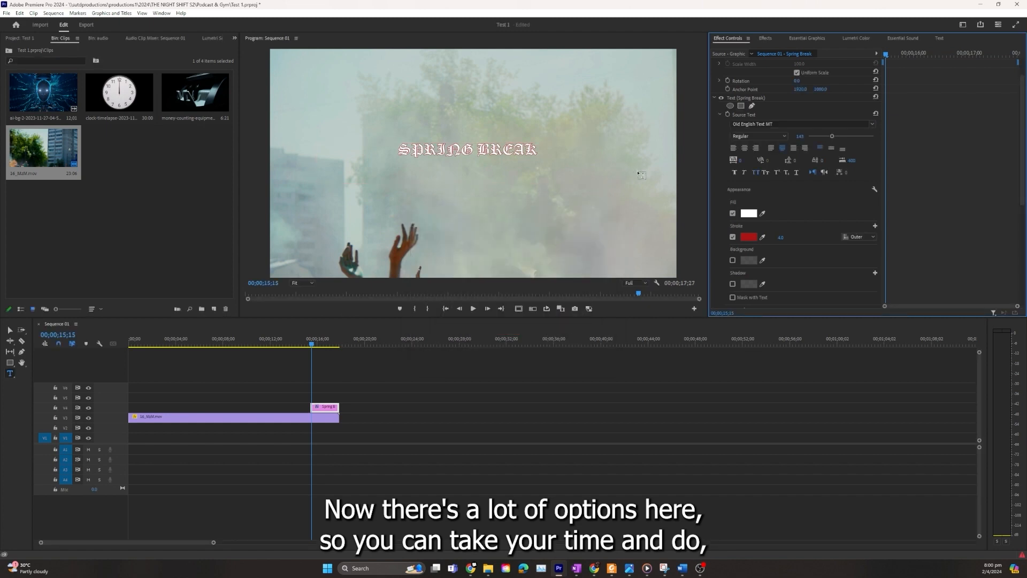
Enable a background behind the Spring Break text and give it a dark colour
{"action": "left_click", "coordinate": [732, 260]}
{"action": "left_click", "coordinate": [749, 260]}
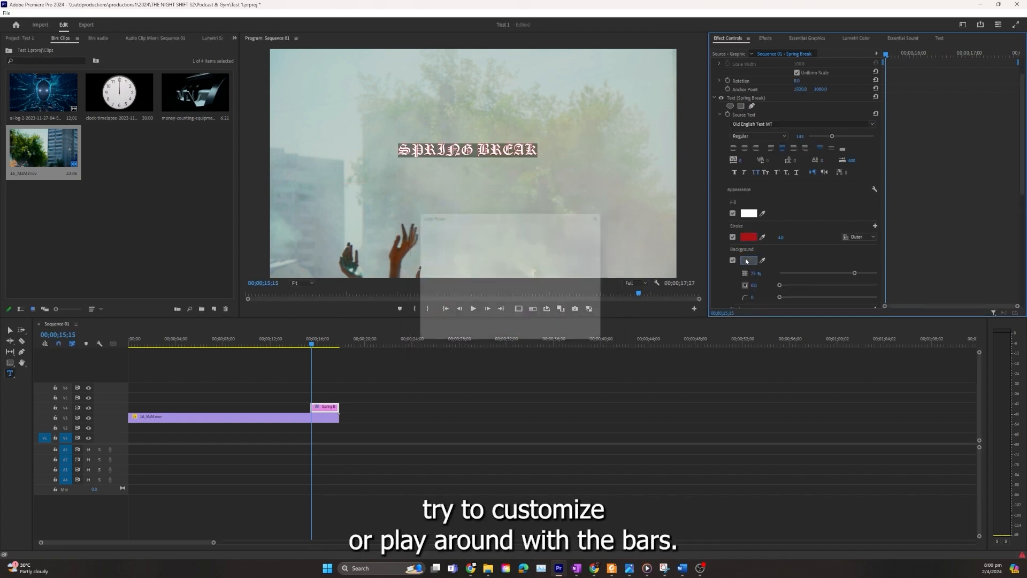
{"action": "left_click", "coordinate": [466, 235]}
{"action": "left_click", "coordinate": [594, 227]}
{"action": "scroll", "coordinate": [775, 244], "scroll_direction": "down", "scroll_amount": 5}
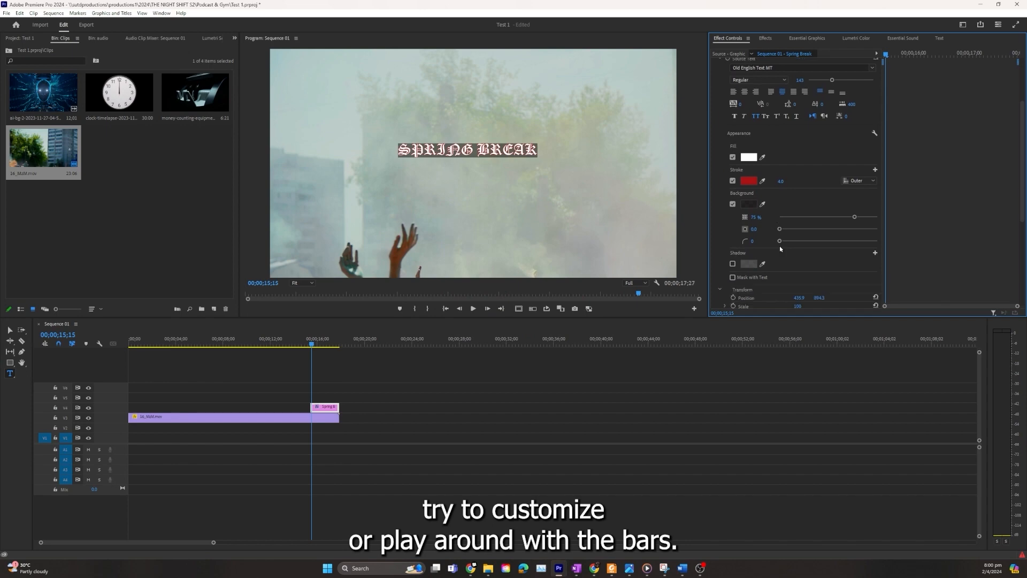
{"action": "scroll", "coordinate": [776, 244], "scroll_direction": "down", "scroll_amount": 2}
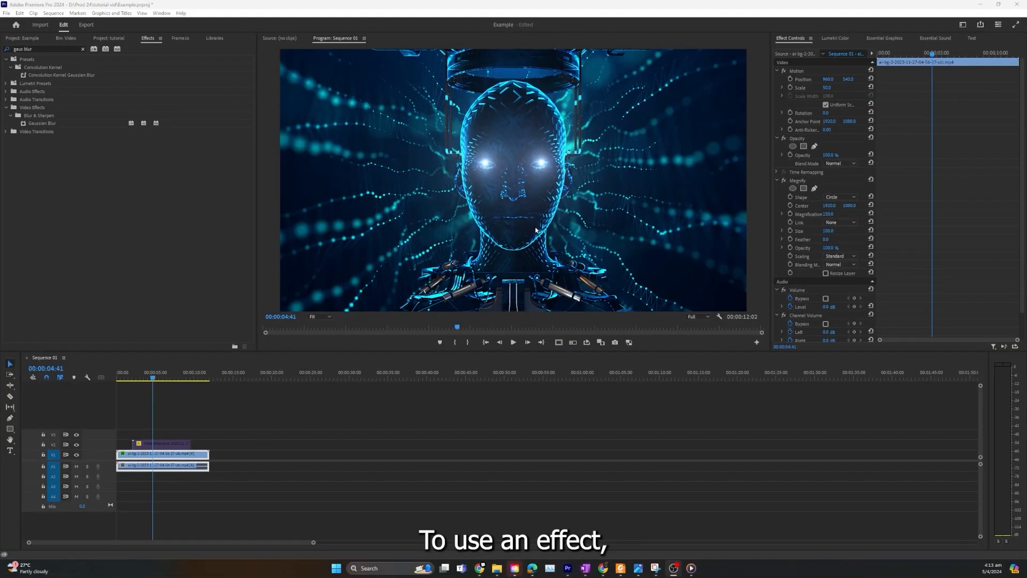
Apply the Gaussian Blur effect to the ai-bg-2 clip on track V1 and adjust its blurriness
{"action": "left_click_drag", "start_coordinate": [63, 126], "coordinate": [163, 455]}
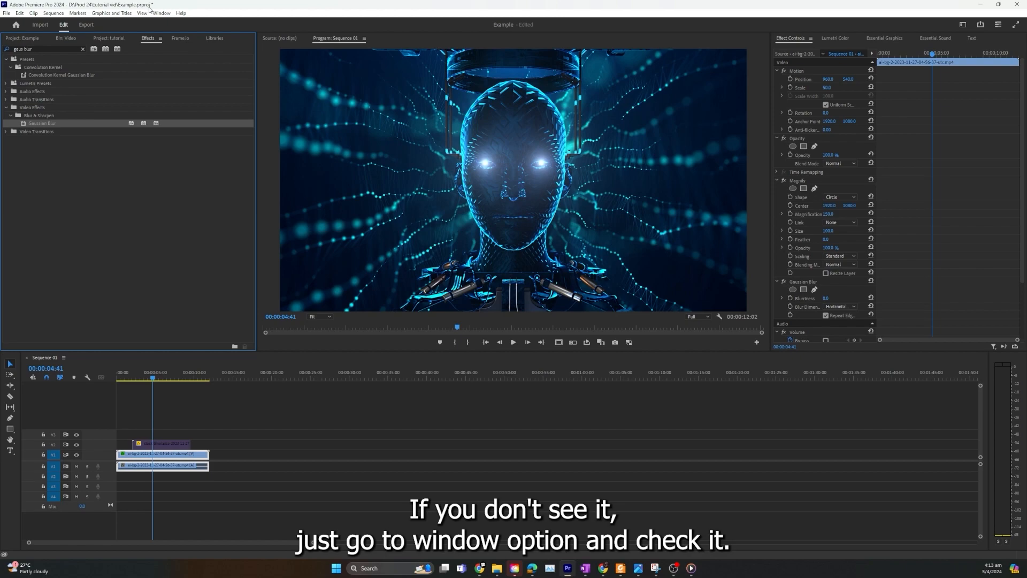
{"action": "left_click", "coordinate": [161, 13]}
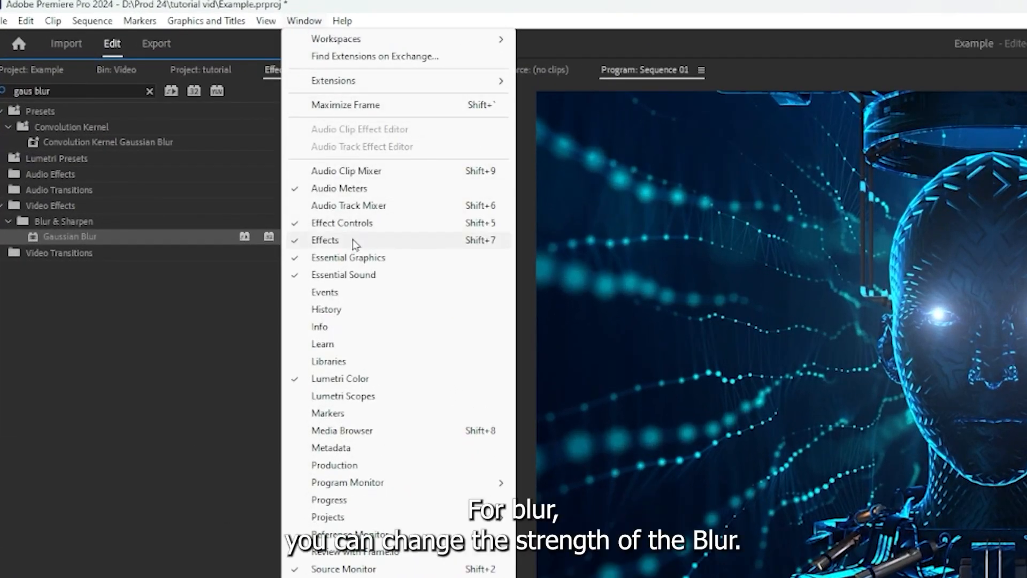
{"action": "left_click", "coordinate": [356, 224]}
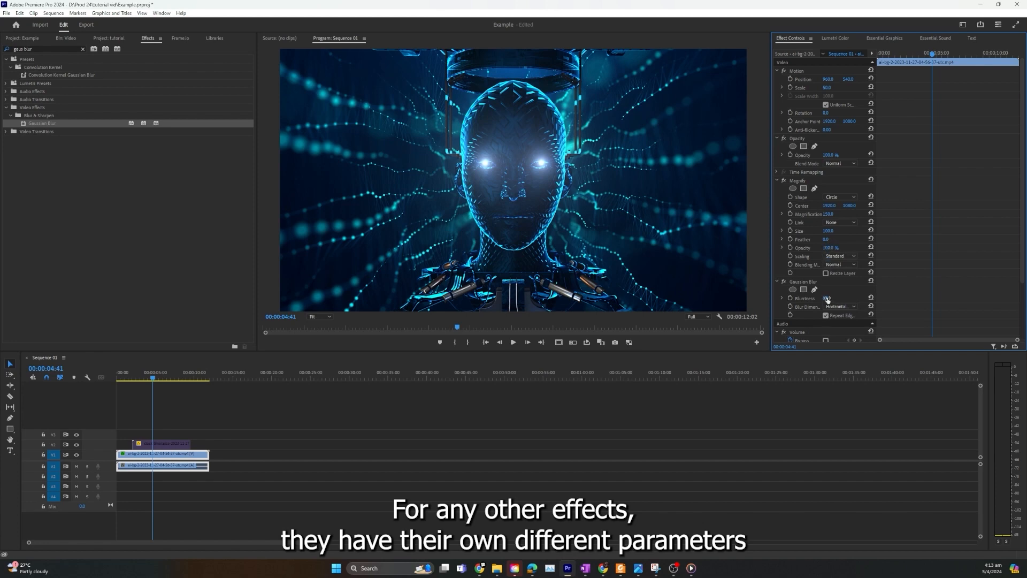
{"action": "left_click_drag", "start_coordinate": [826, 298], "coordinate": [872, 298]}
Increase the size of the Magnify effect on the ai-bg-2 clip and play the sequence
{"action": "scroll", "coordinate": [832, 296], "scroll_direction": "down", "scroll_amount": 1}
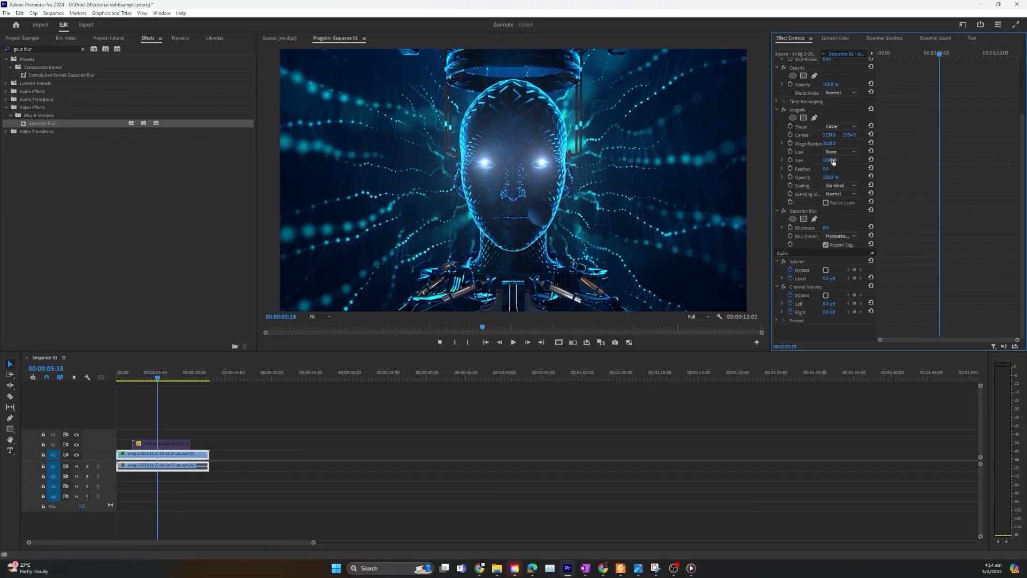
{"action": "left_click_drag", "start_coordinate": [832, 160], "coordinate": [886, 160]}
{"action": "key", "text": "space"}
{"action": "key", "text": "space"}
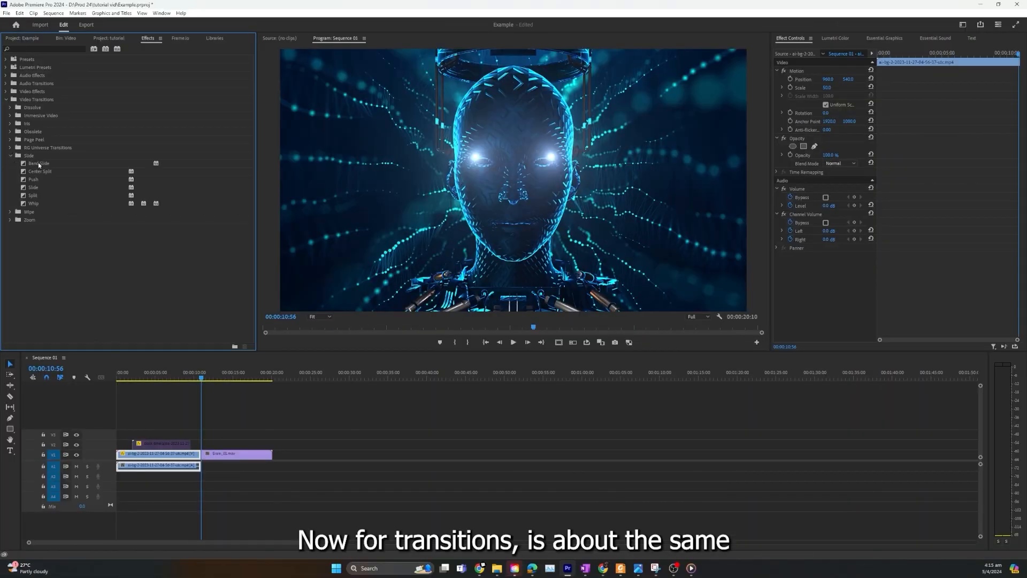
Add the Band Slide transition at the cut between the ai-bg-2 clip and the brain clip and play across it
{"action": "left_click_drag", "start_coordinate": [38, 165], "coordinate": [197, 454]}
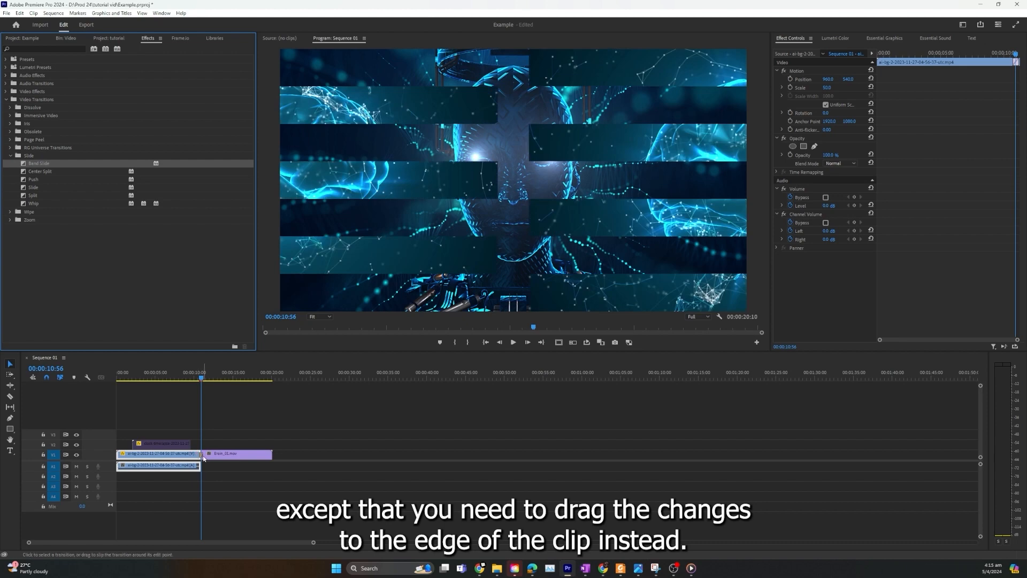
{"action": "left_click", "coordinate": [193, 377]}
{"action": "key", "text": "space"}
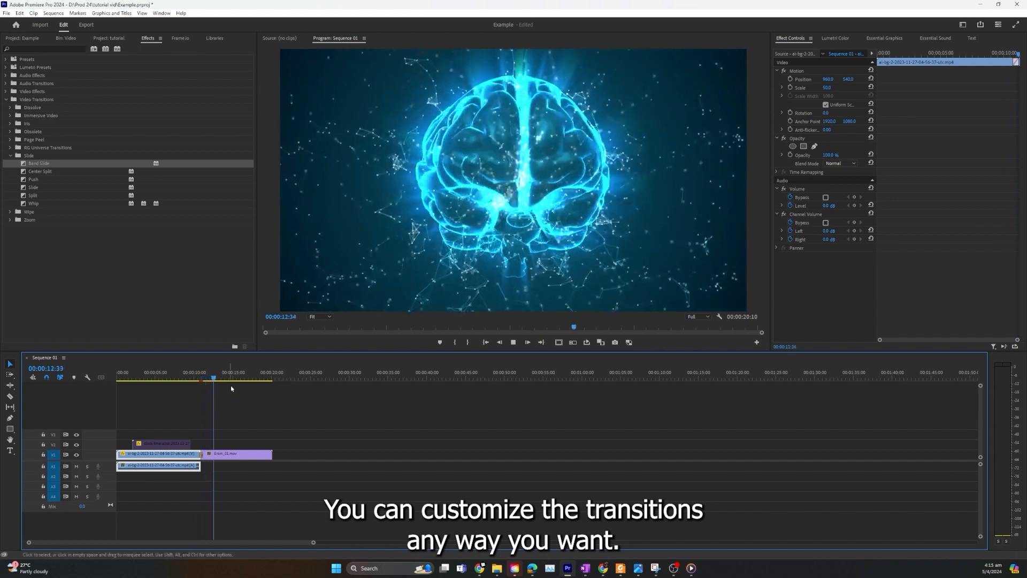
Customize the Band Slide transition by shortening its duration, shifting its start and end points, showing actual sources and adjusting the border width
{"action": "key", "text": "space"}
{"action": "left_click", "coordinate": [203, 458]}
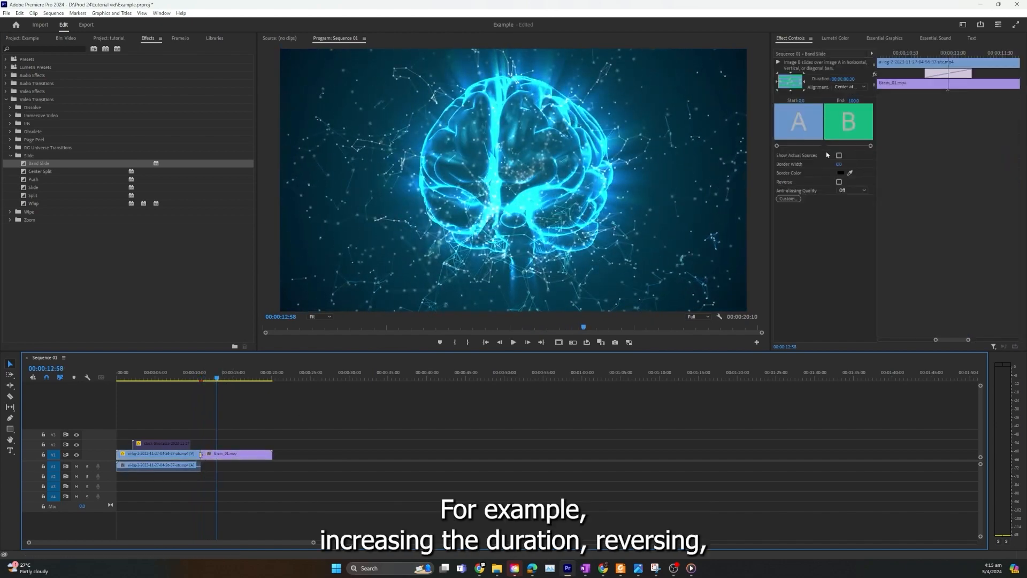
{"action": "left_click_drag", "start_coordinate": [850, 81], "coordinate": [835, 81]}
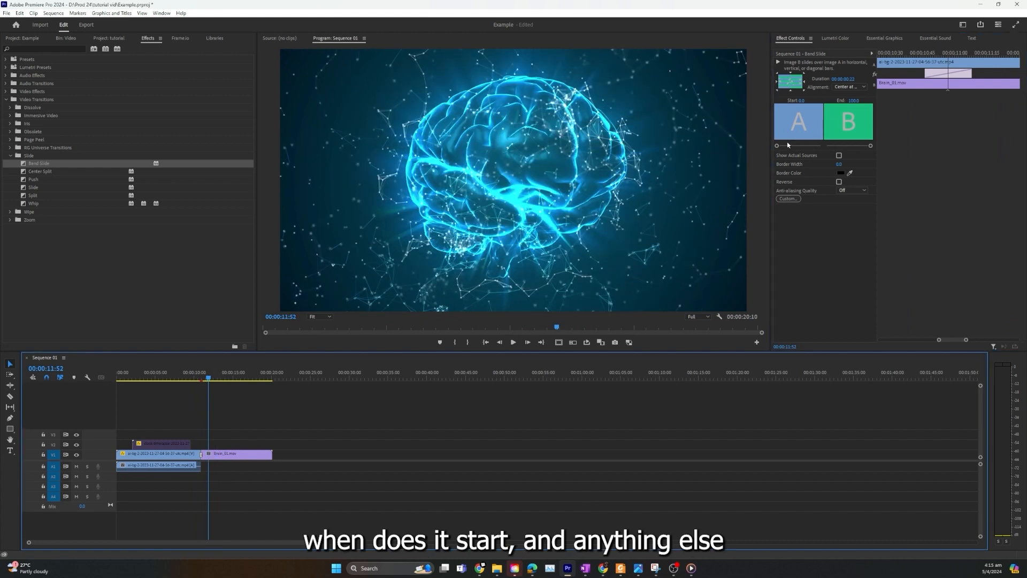
{"action": "left_click_drag", "start_coordinate": [788, 144], "coordinate": [798, 145]}
{"action": "left_click_drag", "start_coordinate": [871, 146], "coordinate": [848, 145]}
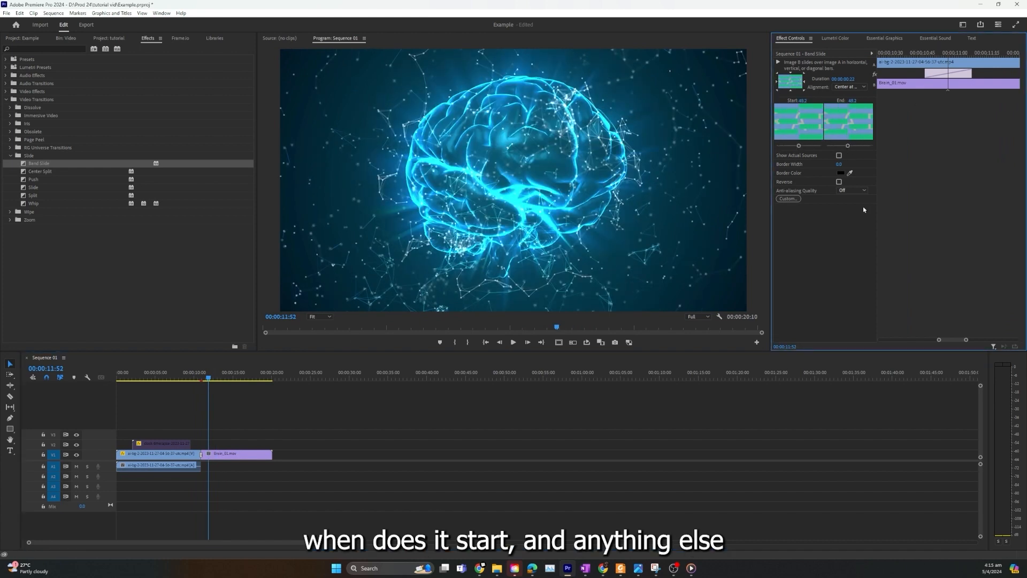
{"action": "left_click", "coordinate": [839, 155]}
{"action": "left_click_drag", "start_coordinate": [840, 165], "coordinate": [860, 165]}
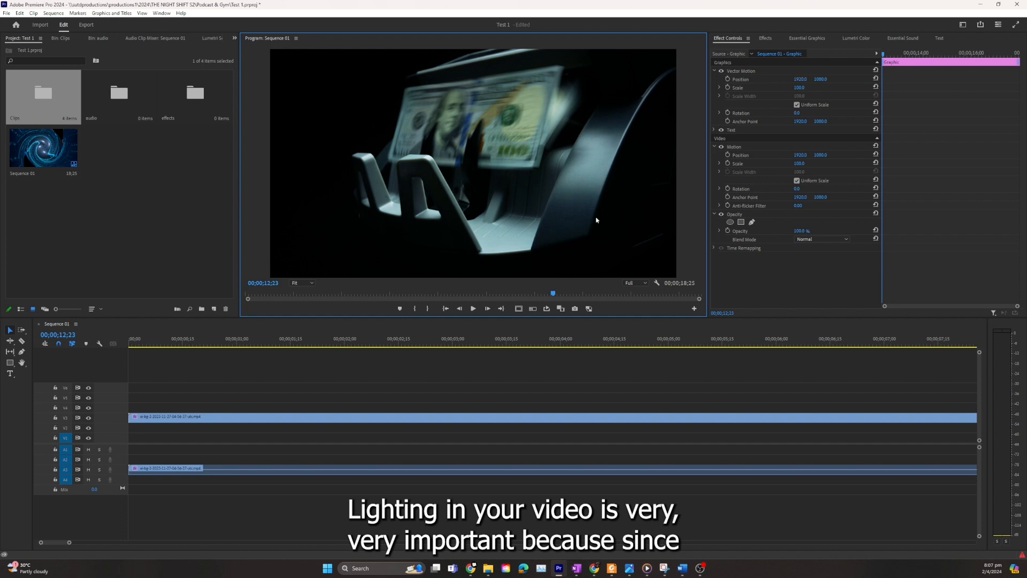
Brighten the money-counting clip in Lumetri Color with exposure about 2.9 and contrast about 45, and play it
{"action": "scroll", "coordinate": [884, 394], "scroll_direction": "down", "scroll_amount": 4}
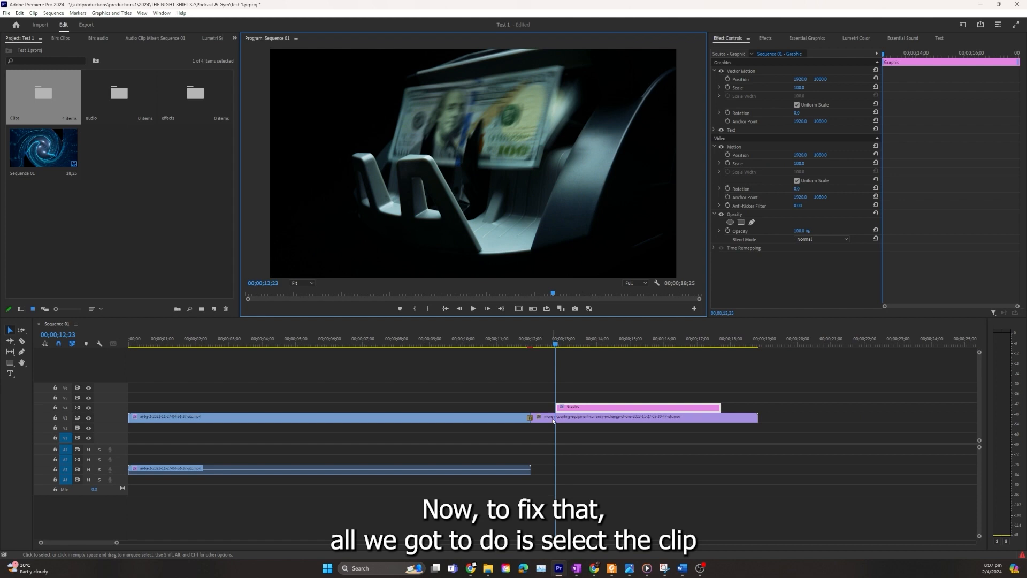
{"action": "left_click", "coordinate": [553, 420]}
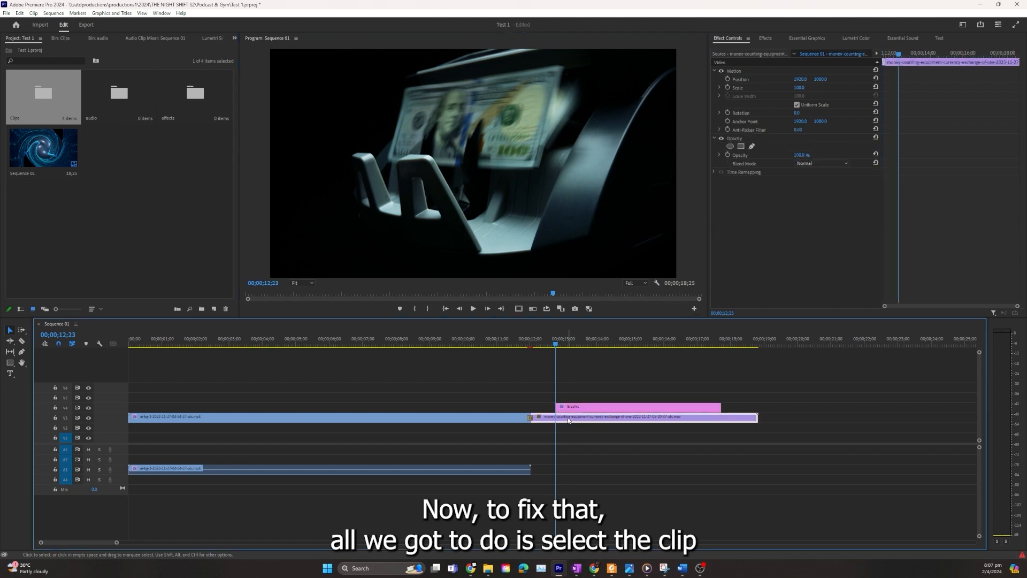
{"action": "left_click", "coordinate": [860, 39]}
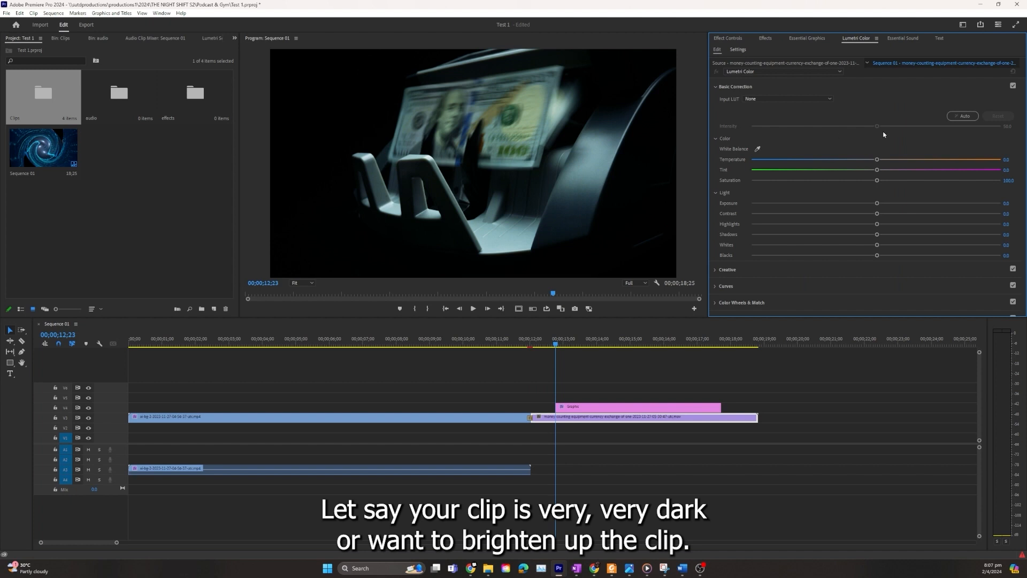
{"action": "left_click_drag", "start_coordinate": [878, 204], "coordinate": [949, 203]}
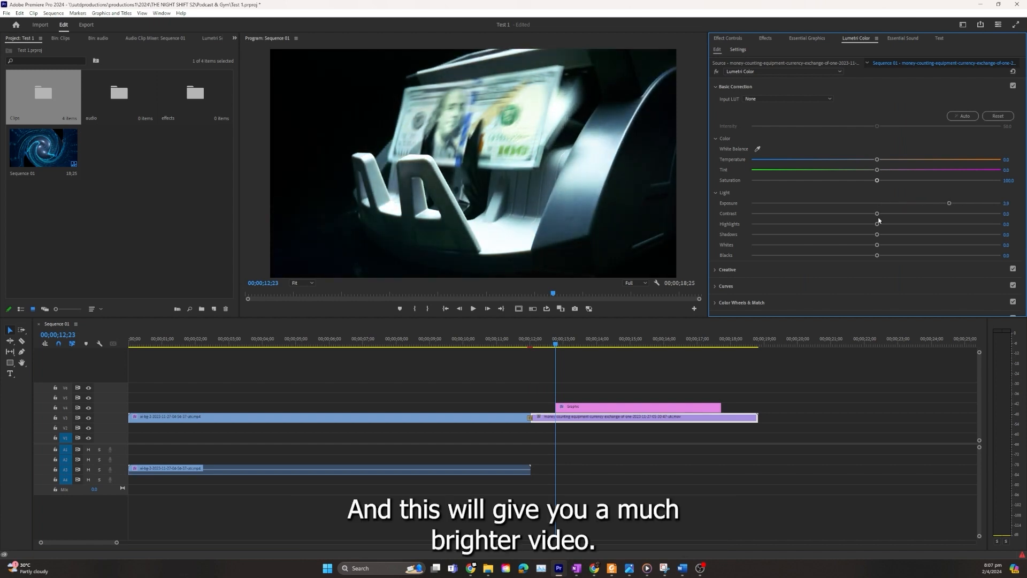
{"action": "left_click_drag", "start_coordinate": [878, 214], "coordinate": [933, 213]}
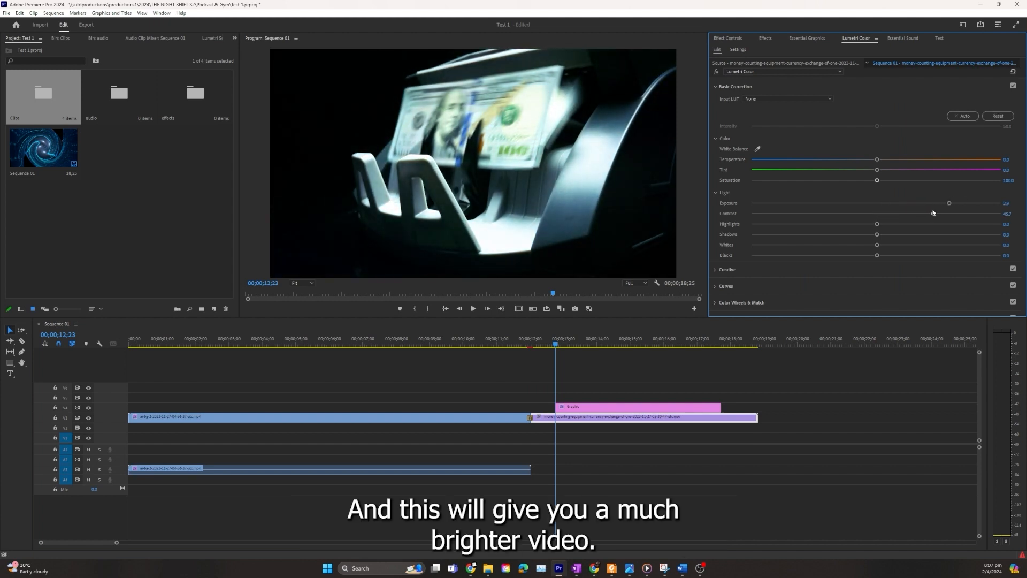
{"action": "key", "text": "space"}
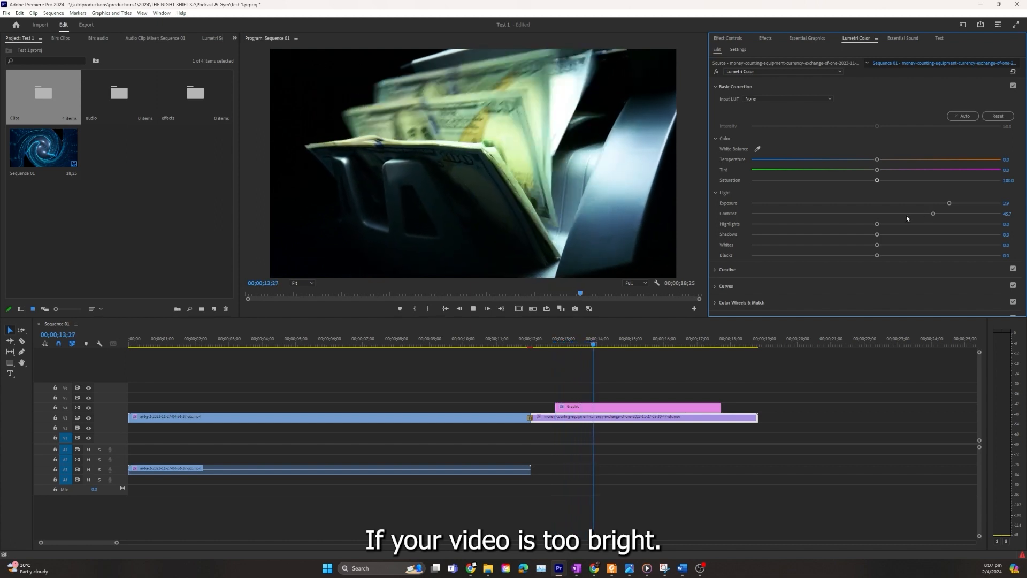
{"action": "key", "text": "space"}
Darken the money-counting clip by setting contrast to about -51 and exposure to about -2, and play it
{"action": "left_click_drag", "start_coordinate": [933, 213], "coordinate": [813, 214]}
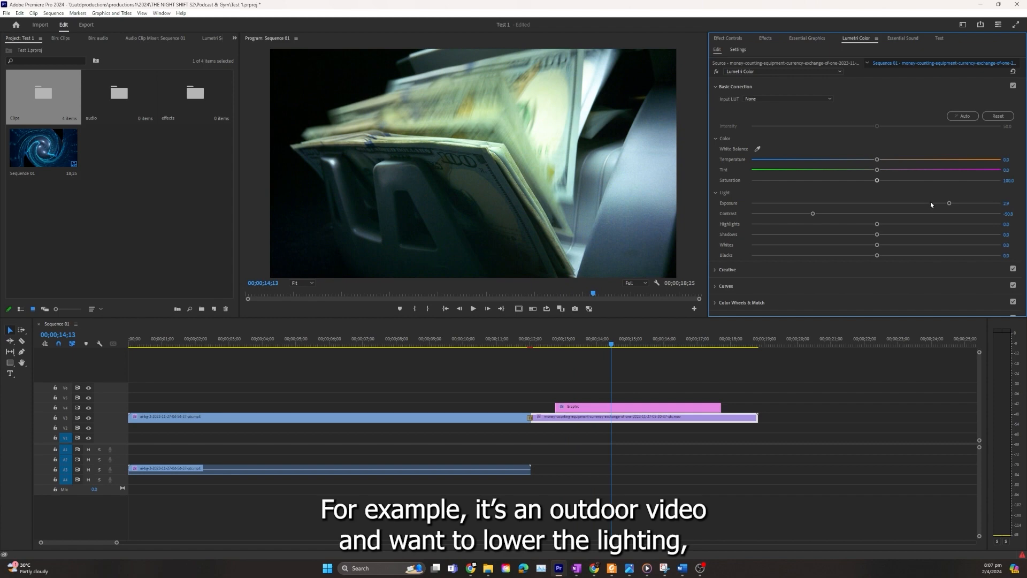
{"action": "left_click_drag", "start_coordinate": [949, 203], "coordinate": [827, 203]}
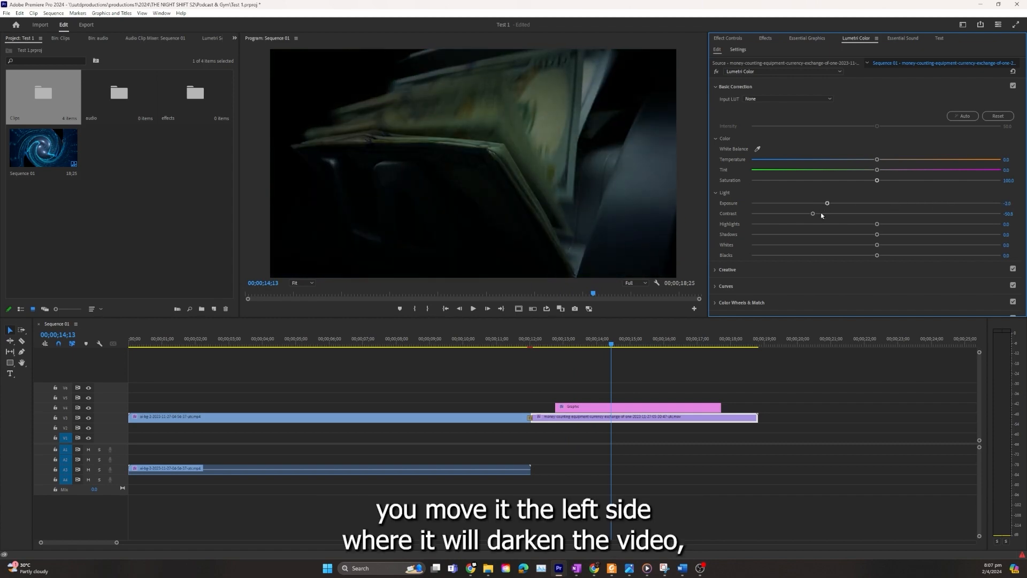
{"action": "key", "text": "space"}
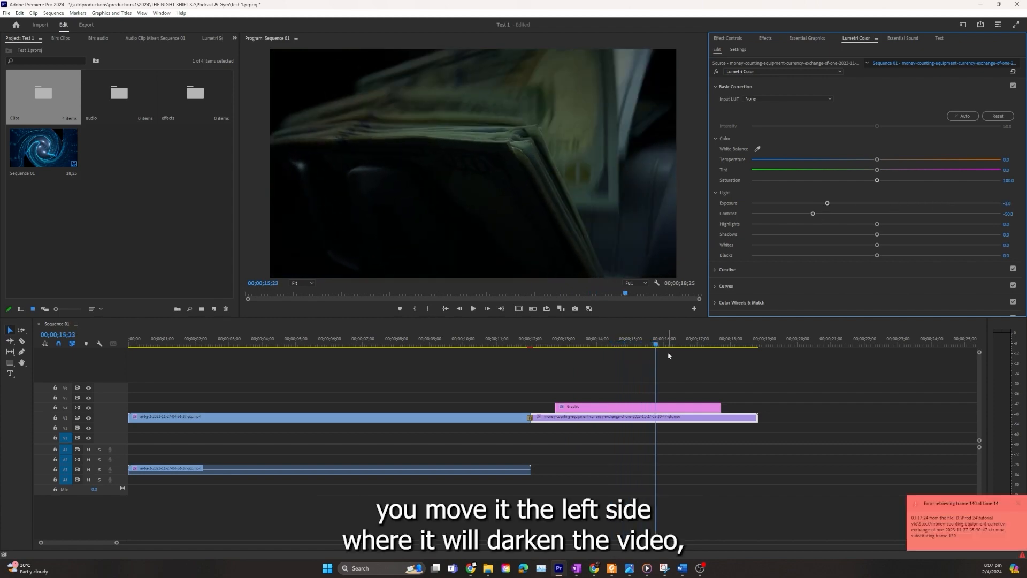
Set the money-counting clip's exposure to about 1.3, shadows to about 70 and whites to about 78, and play it
{"action": "scroll", "coordinate": [931, 250], "scroll_direction": "down", "scroll_amount": 3}
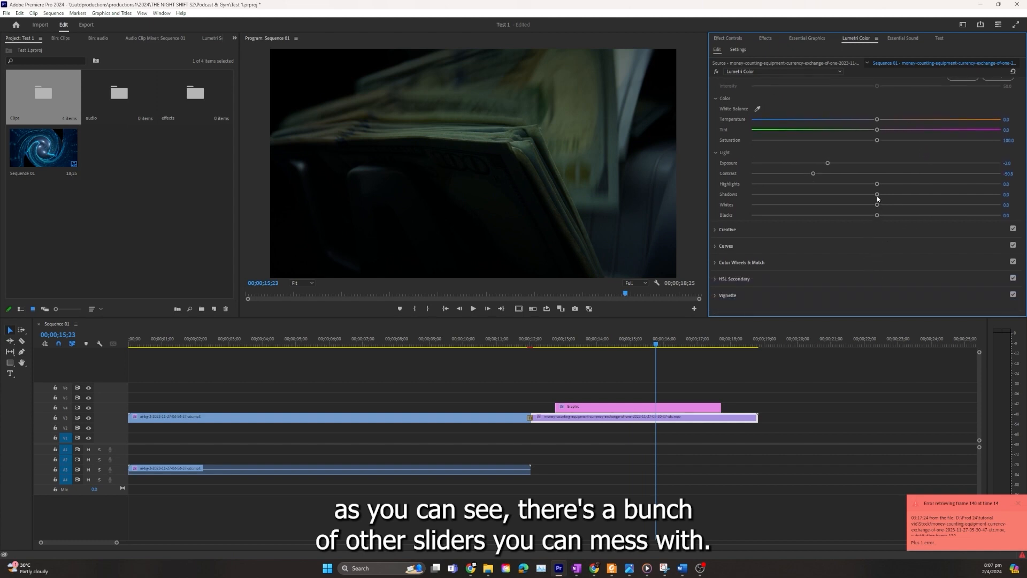
{"action": "left_click_drag", "start_coordinate": [828, 163], "coordinate": [910, 162]}
{"action": "left_click_drag", "start_coordinate": [877, 194], "coordinate": [912, 194]}
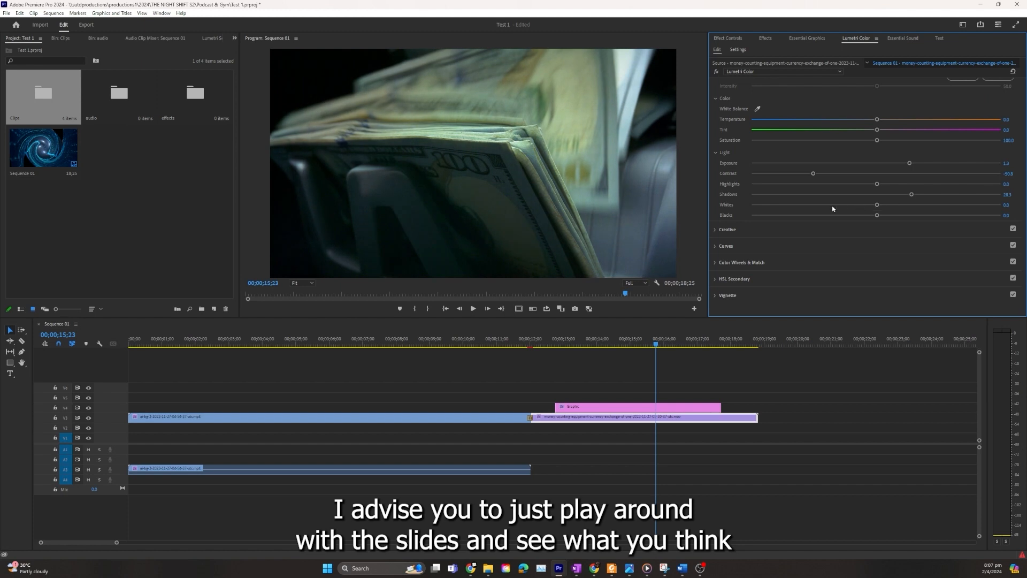
{"action": "left_click_drag", "start_coordinate": [876, 205], "coordinate": [906, 205]}
{"action": "scroll", "coordinate": [858, 239], "scroll_direction": "up", "scroll_amount": 2}
{"action": "scroll", "coordinate": [861, 236], "scroll_direction": "up", "scroll_amount": 1}
{"action": "left_click_drag", "start_coordinate": [907, 245], "coordinate": [963, 235]}
{"action": "key", "text": "space"}
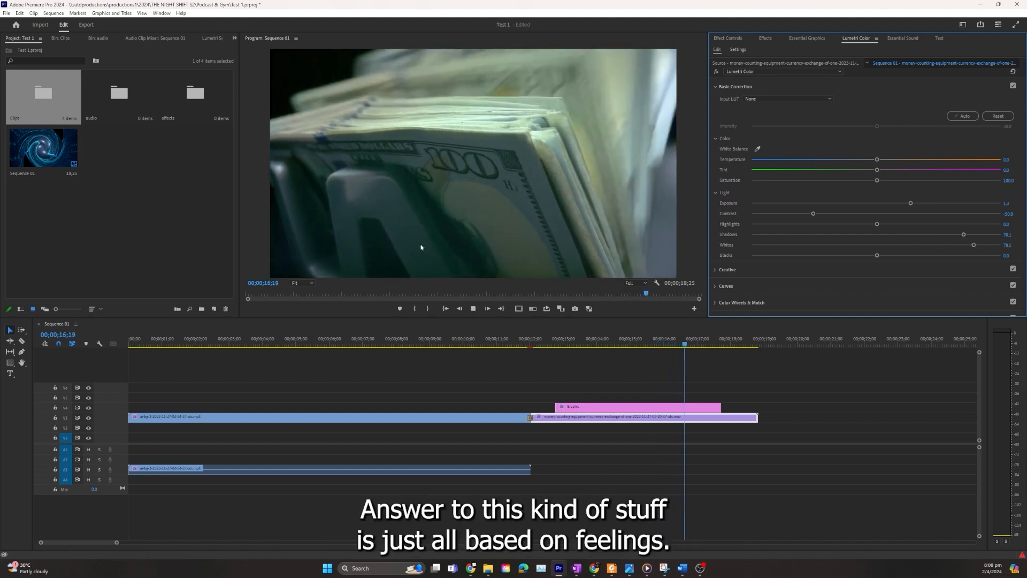
{"action": "key", "text": "space"}
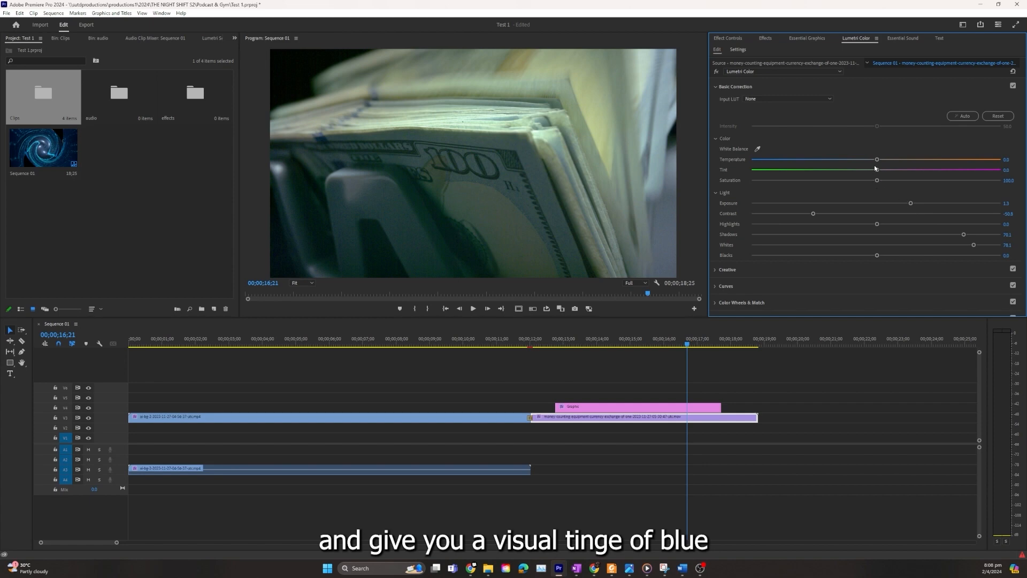
Give the money-counting clip a violet cast with temperature about -52 and tint about 69, and play it
{"action": "left_click_drag", "start_coordinate": [878, 159], "coordinate": [782, 158]}
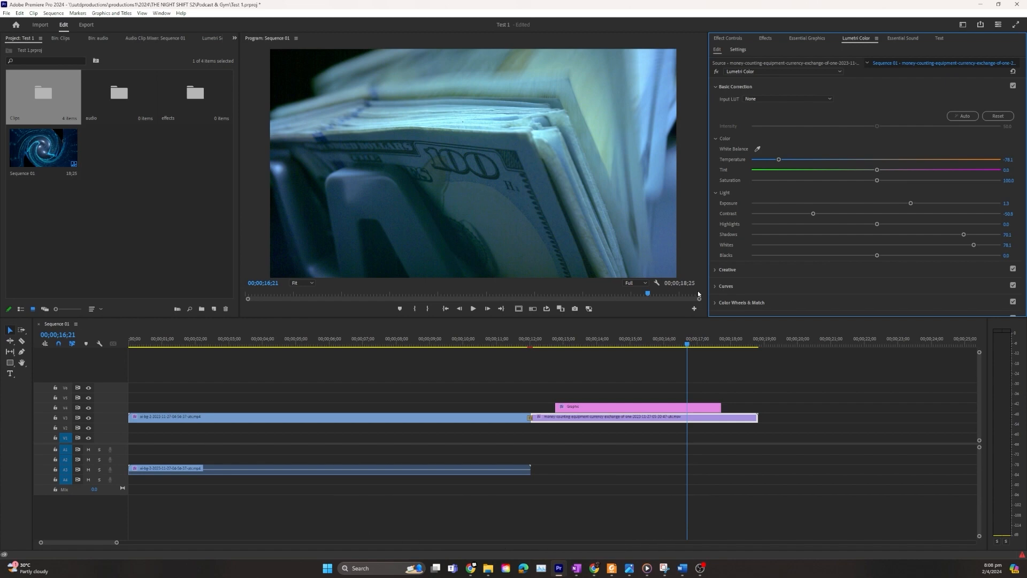
{"action": "left_click_drag", "start_coordinate": [779, 159], "coordinate": [962, 161]}
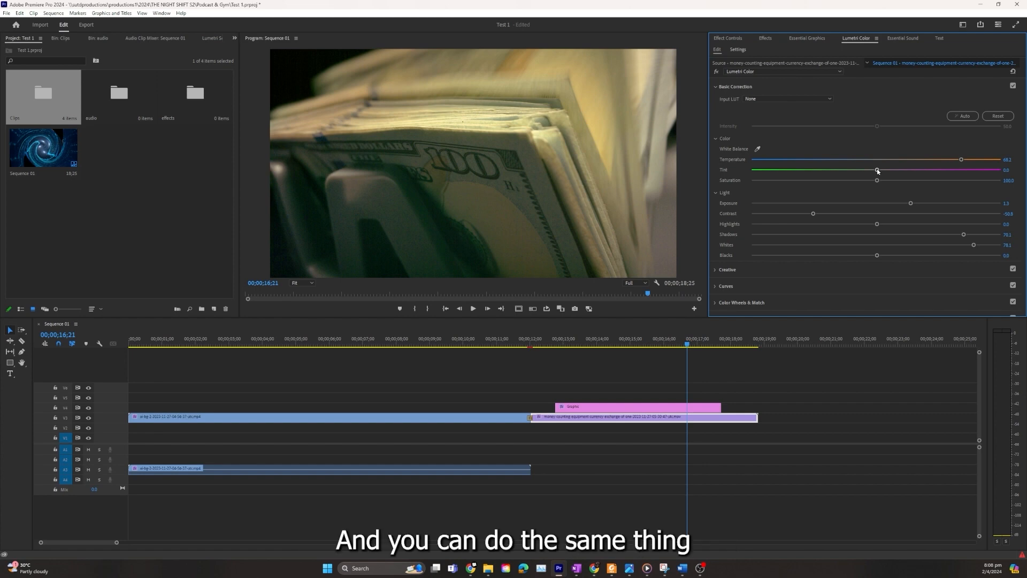
{"action": "mouse_move", "coordinate": [878, 171]}
{"action": "left_mouse_down"}
{"action": "mouse_move", "coordinate": [964, 170]}
{"action": "mouse_move", "coordinate": [803, 170]}
{"action": "mouse_move", "coordinate": [885, 169]}
{"action": "left_mouse_up"}
{"action": "left_click_drag", "start_coordinate": [961, 159], "coordinate": [830, 159]}
{"action": "left_click_drag", "start_coordinate": [899, 173], "coordinate": [934, 176]}
{"action": "left_click", "coordinate": [570, 340]}
{"action": "key", "text": "space"}
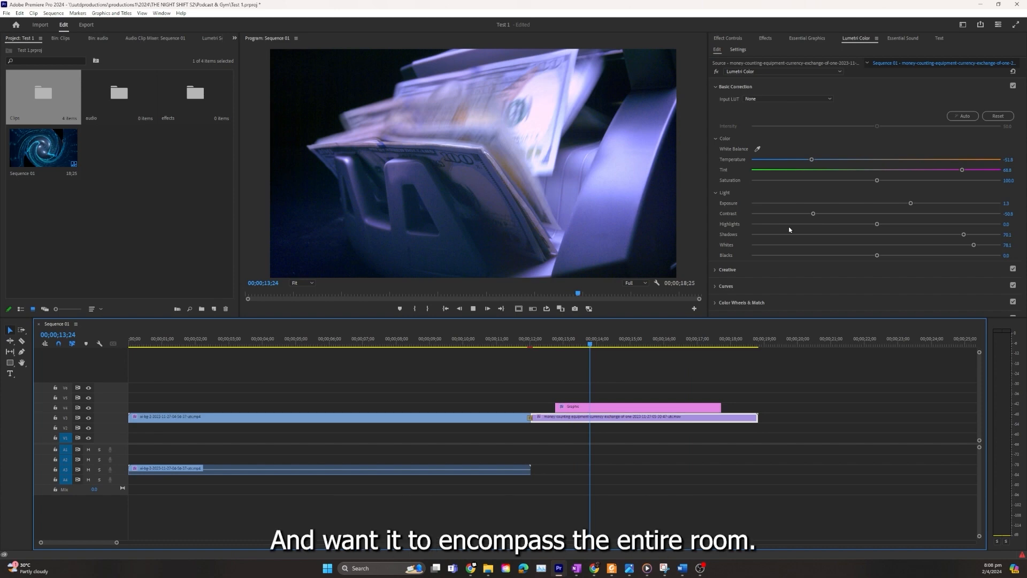
{"action": "key", "text": "space"}
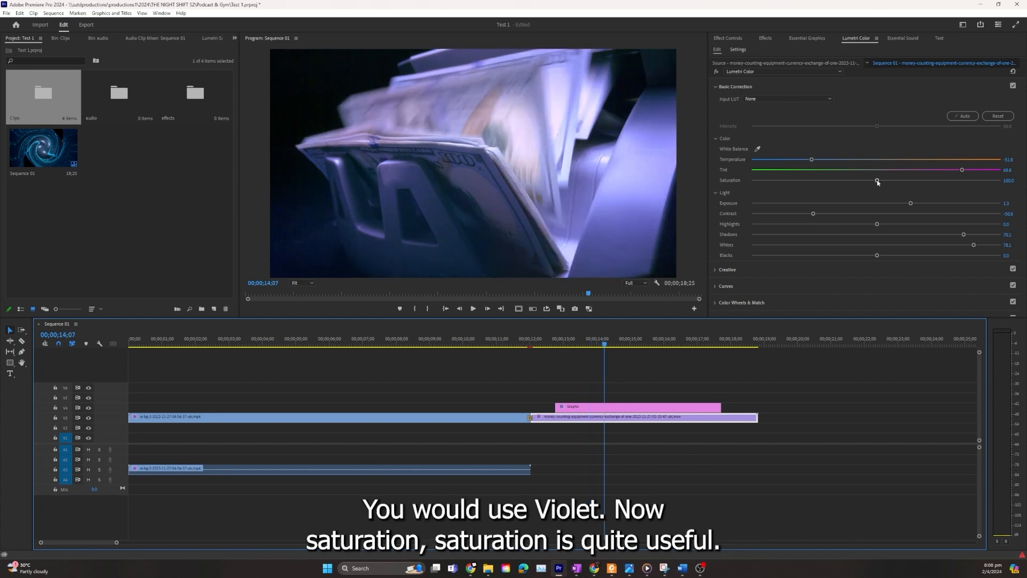
Set the money-counting clip's saturation to 0 for a black-and-white look and play it
{"action": "left_click_drag", "start_coordinate": [877, 180], "coordinate": [925, 179]}
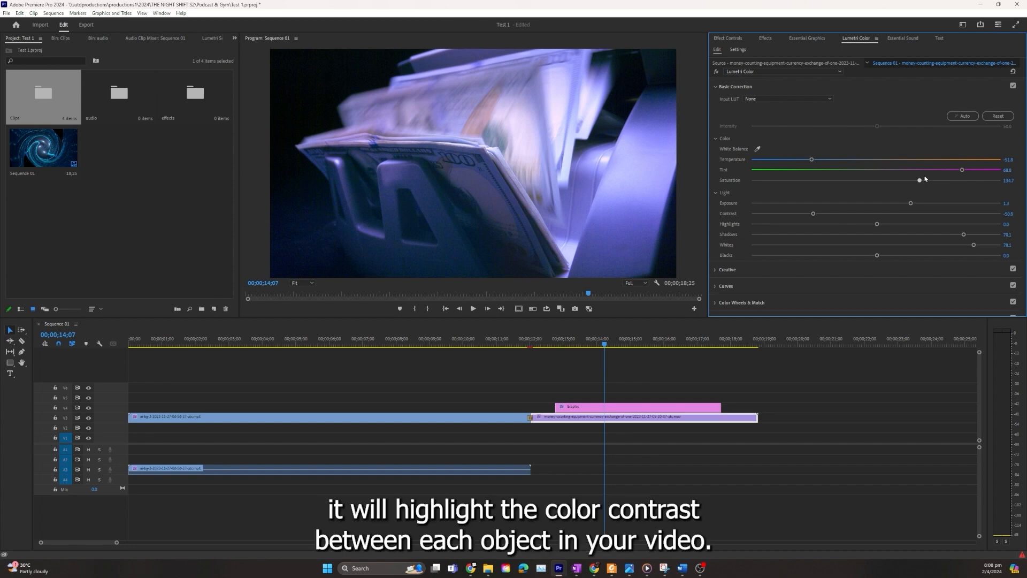
{"action": "left_click_drag", "start_coordinate": [980, 179], "coordinate": [740, 180]}
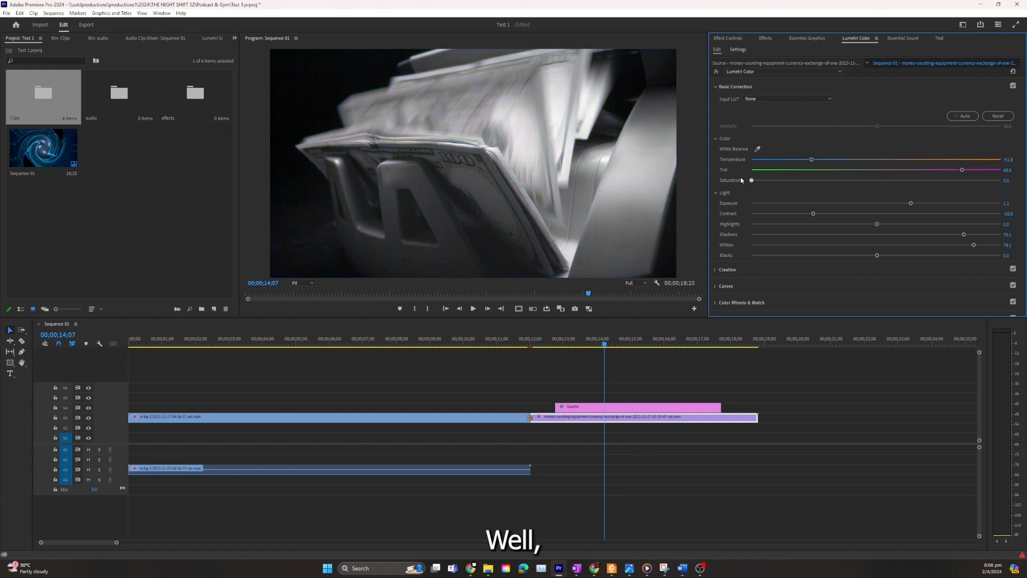
{"action": "key", "text": "space"}
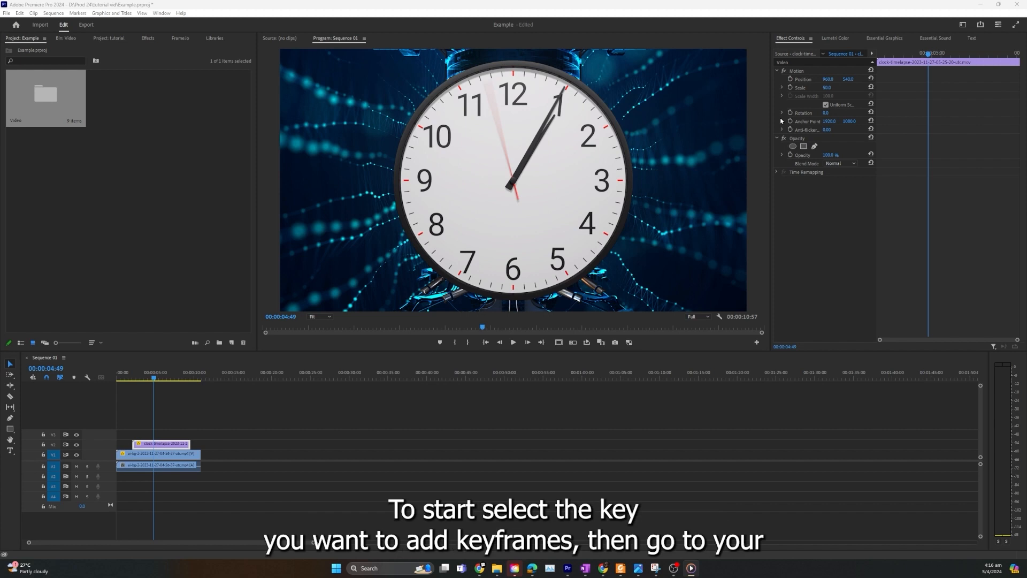
Move the clock clip to the left of the frame at position 164.3, 566.4 and start keyframing its position and scale
{"action": "left_click", "coordinate": [157, 444]}
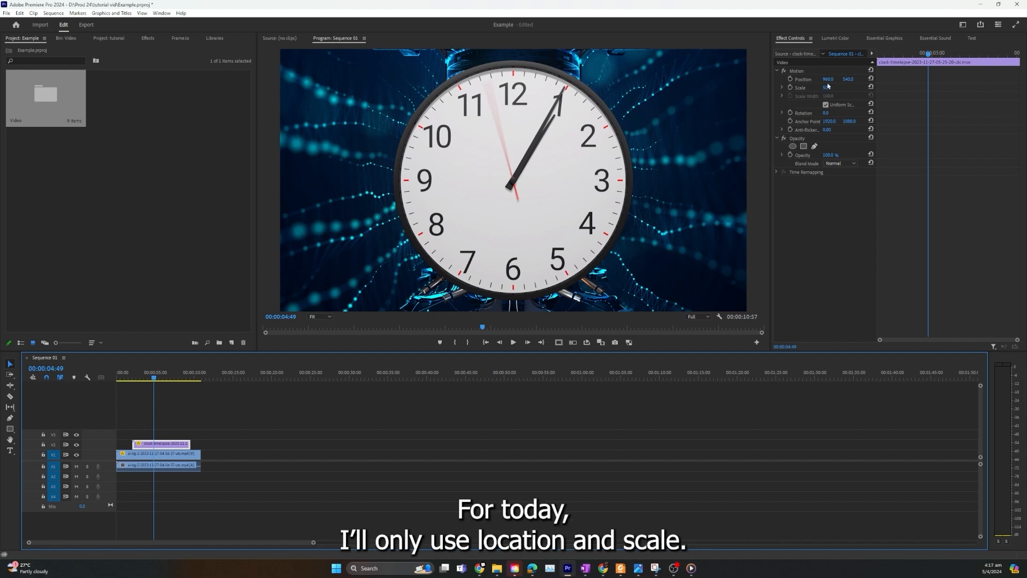
{"action": "left_click", "coordinate": [532, 195]}
{"action": "left_click_drag", "start_coordinate": [450, 193], "coordinate": [258, 200]}
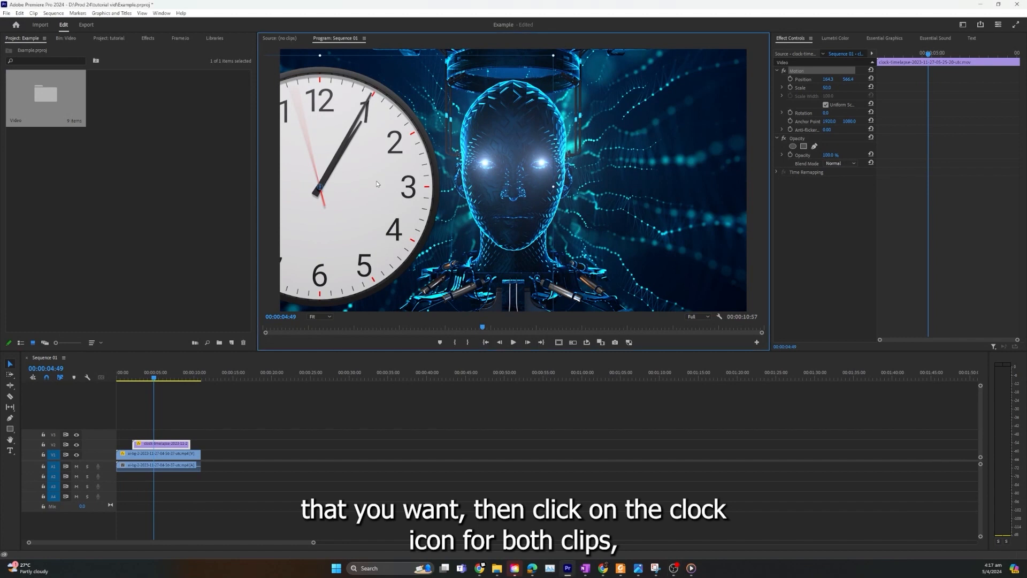
{"action": "left_click", "coordinate": [790, 79]}
{"action": "left_click", "coordinate": [790, 87]}
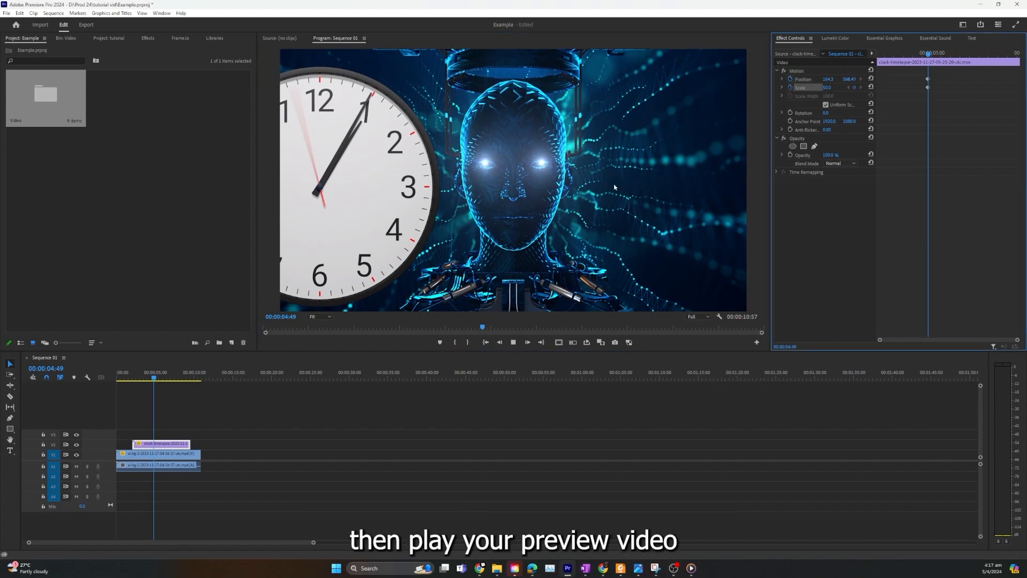
At 00:00:07:46, keyframe the clock clip at the right side of the frame with a smaller scale
{"action": "key", "text": "space"}
{"action": "key", "text": "space"}
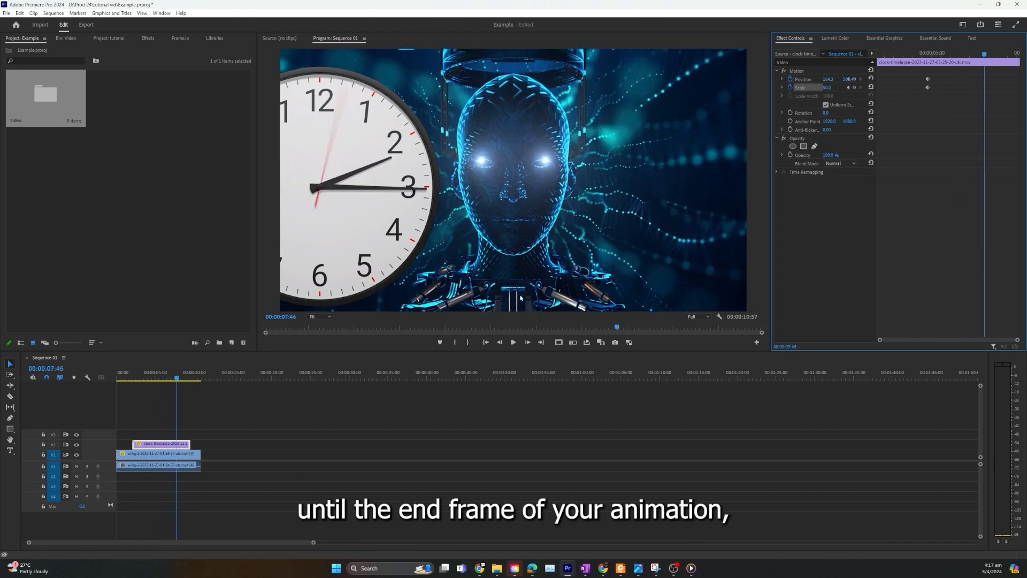
{"action": "left_click", "coordinate": [375, 176]}
{"action": "left_click_drag", "start_coordinate": [505, 189], "coordinate": [675, 163]}
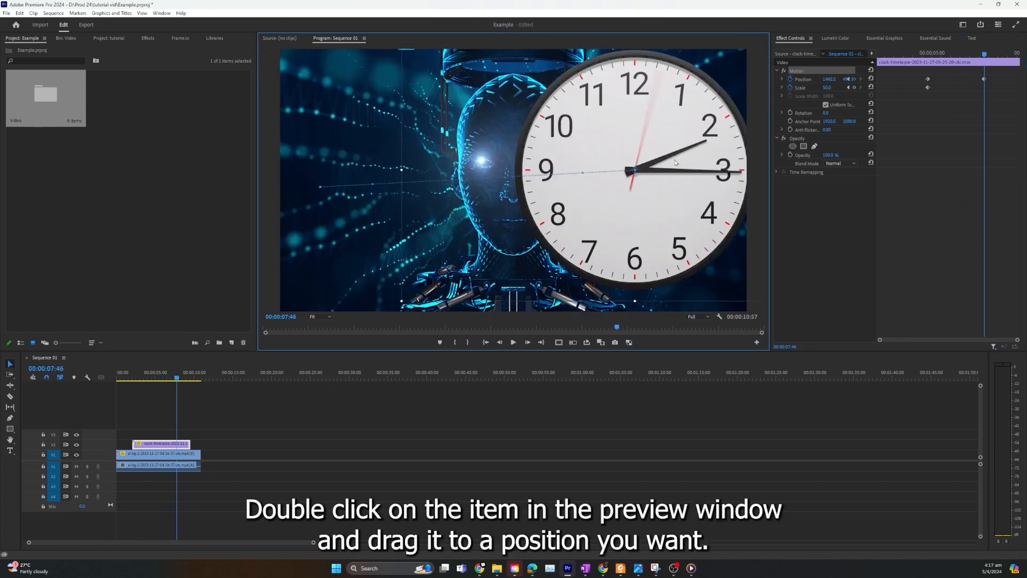
{"action": "left_click_drag", "start_coordinate": [830, 87], "coordinate": [808, 87]}
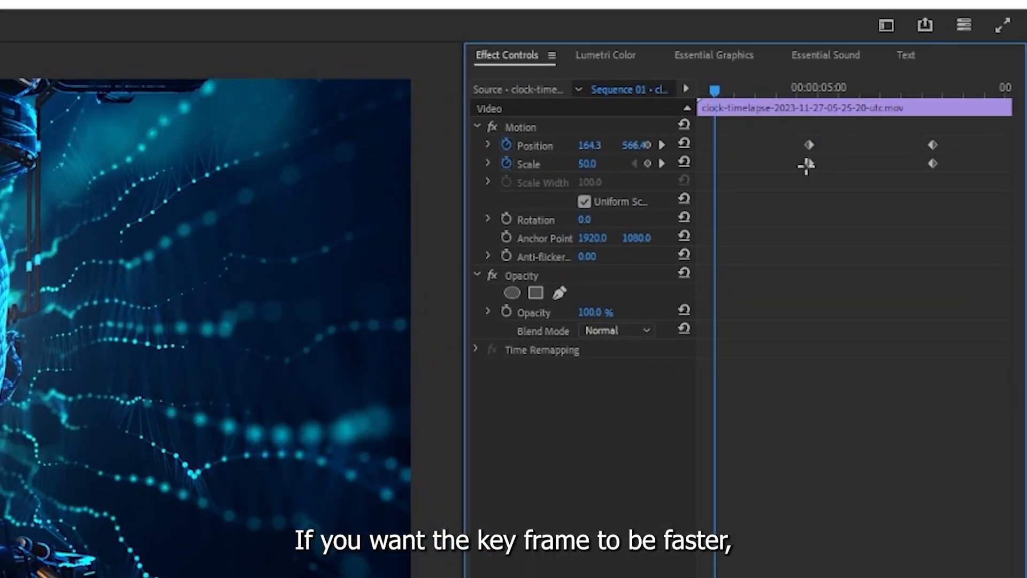
Try adding position and scale keyframes midway between the clock clip's existing ones and select them
{"action": "left_click_drag", "start_coordinate": [829, 128], "coordinate": [923, 153]}
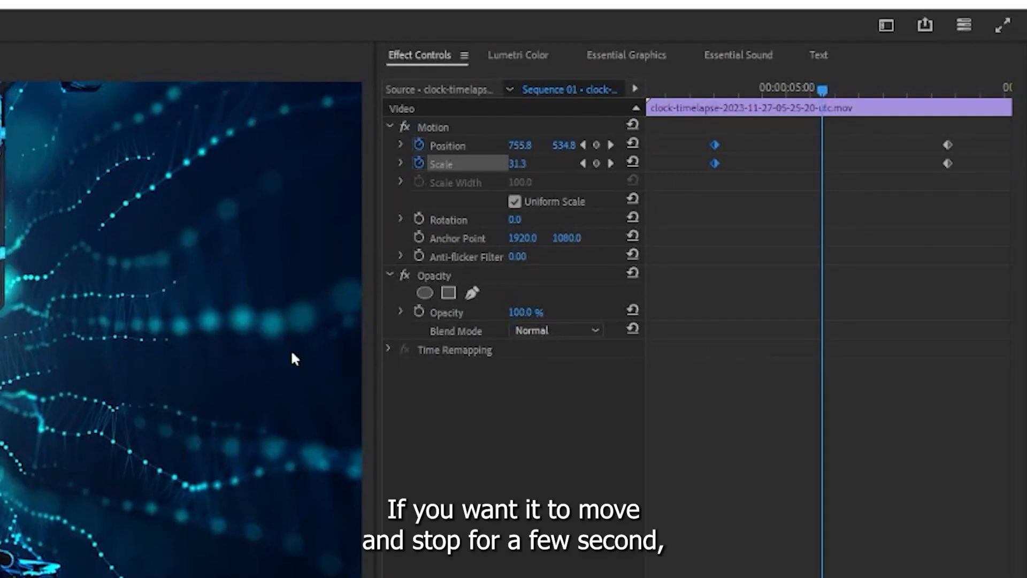
{"action": "left_click", "coordinate": [597, 145]}
{"action": "left_click", "coordinate": [596, 163]}
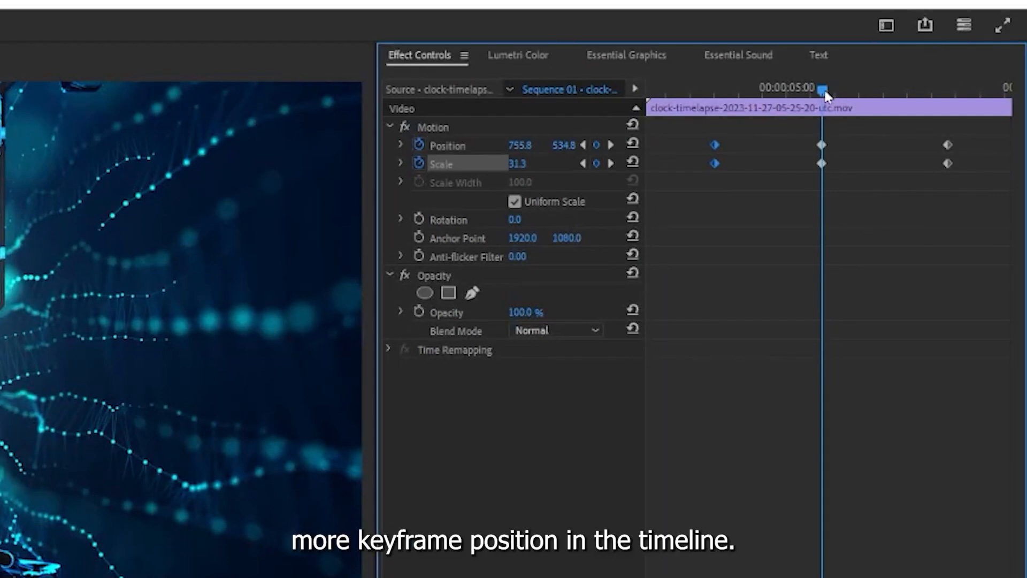
{"action": "left_click_drag", "start_coordinate": [824, 91], "coordinate": [835, 91]}
{"action": "left_click_drag", "start_coordinate": [838, 127], "coordinate": [830, 165]}
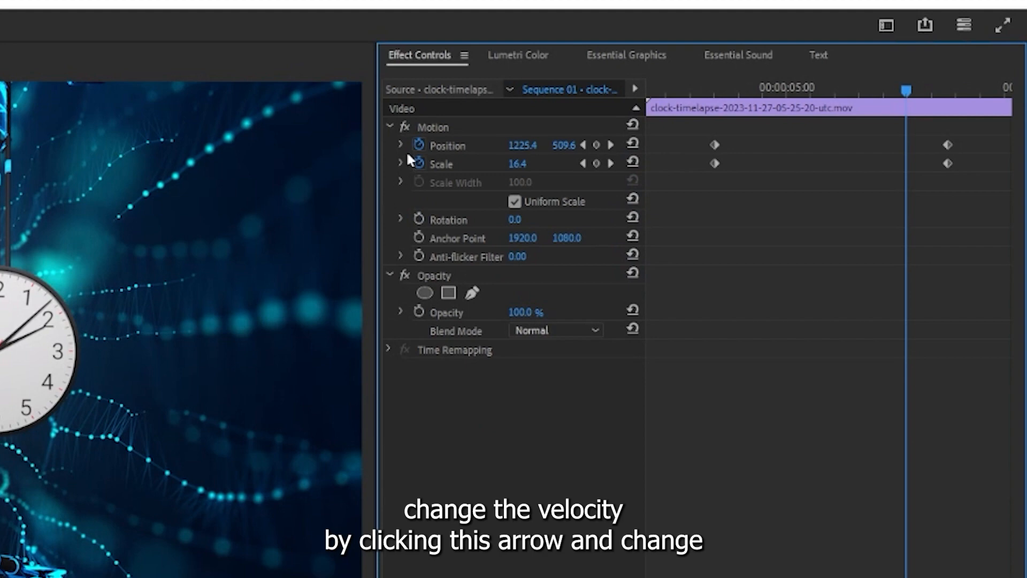
Expand the clock clip's position velocity graph and reshape the curve at the first keyframe
{"action": "left_click", "coordinate": [401, 145]}
{"action": "left_click", "coordinate": [716, 196]}
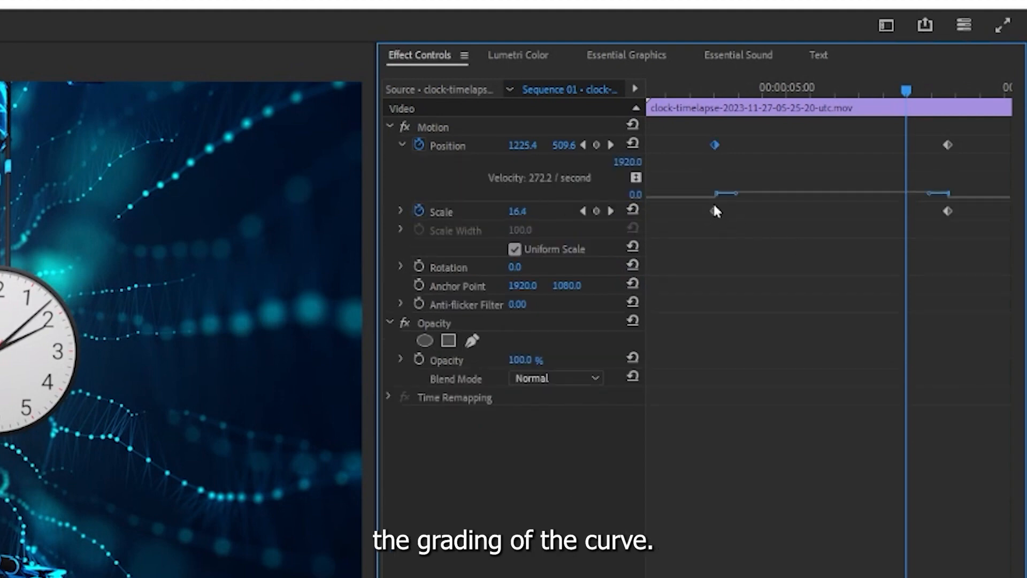
{"action": "mouse_move", "coordinate": [736, 194]}
{"action": "left_mouse_down"}
{"action": "mouse_move", "coordinate": [734, 220]}
{"action": "mouse_move", "coordinate": [739, 177]}
{"action": "left_mouse_up"}
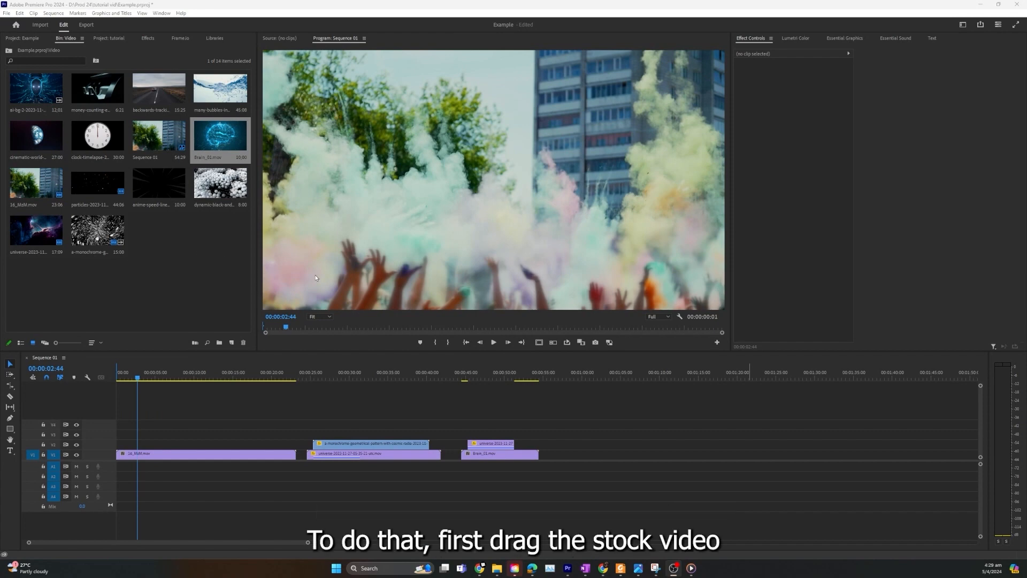
Place the particles clip on V3 above the crowd footage at 00:00:02:44, shorten it and show its blend mode choices
{"action": "left_click_drag", "start_coordinate": [115, 190], "coordinate": [141, 434]}
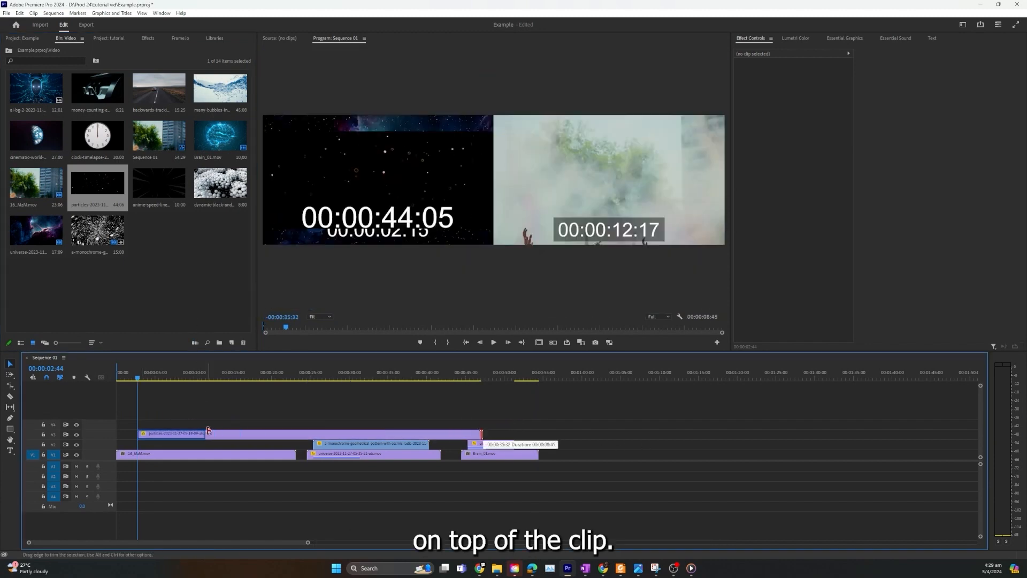
{"action": "left_click", "coordinate": [182, 433]}
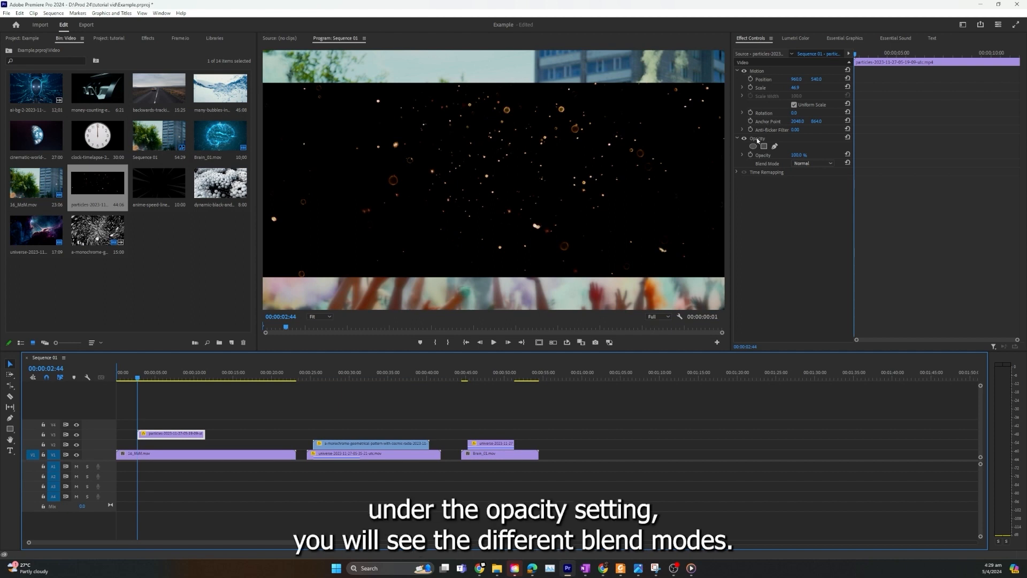
{"action": "left_click", "coordinate": [805, 164]}
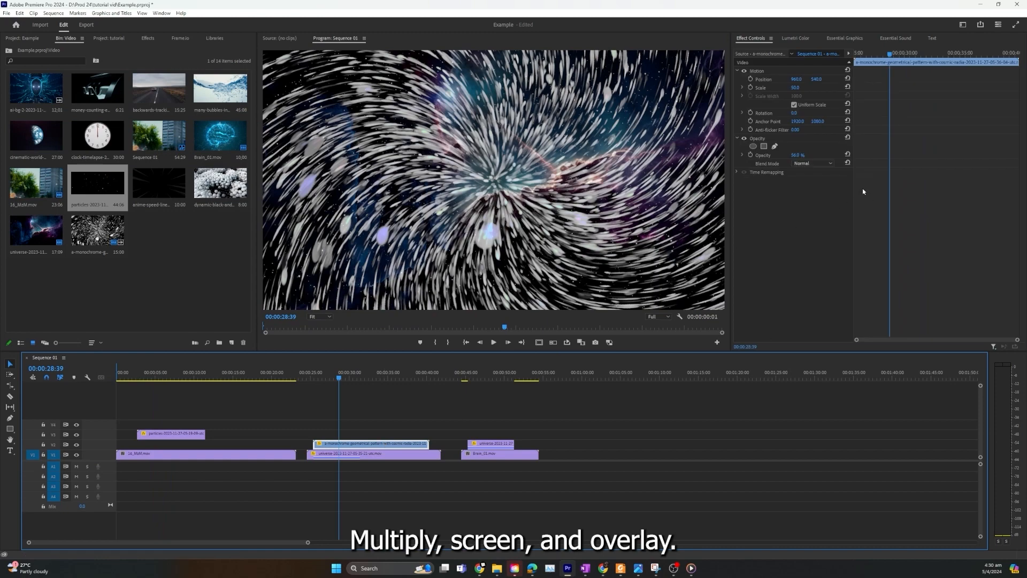
Set the blend mode of the monochrome pattern clip to Multiply and that of the particles clip to Screen
{"action": "left_click", "coordinate": [812, 163]}
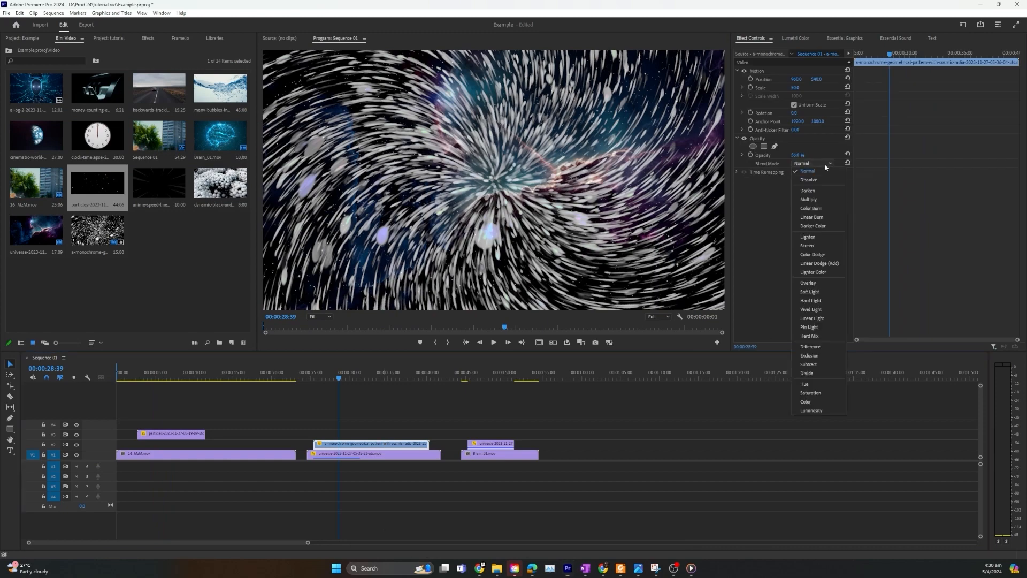
{"action": "left_click", "coordinate": [824, 203]}
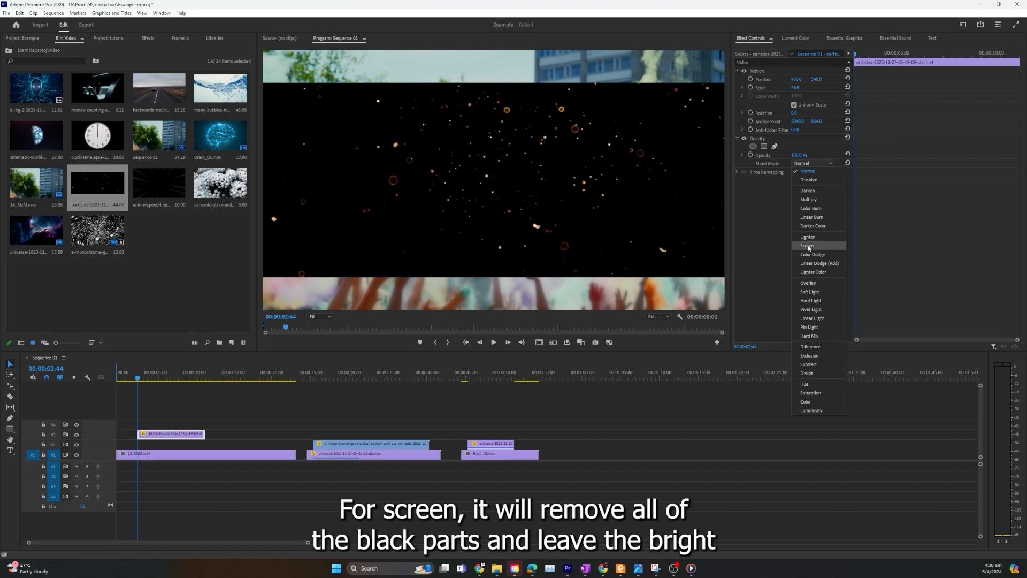
{"action": "left_click", "coordinate": [805, 246]}
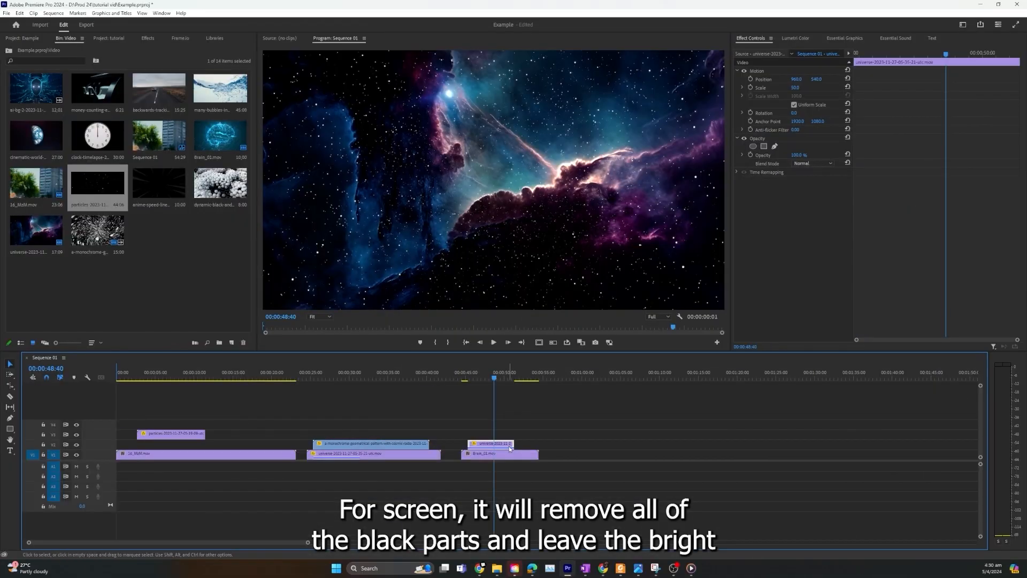
Set the blend mode of the universe clip above the brain clip to Overlay and play the sequence
{"action": "left_click", "coordinate": [810, 163]}
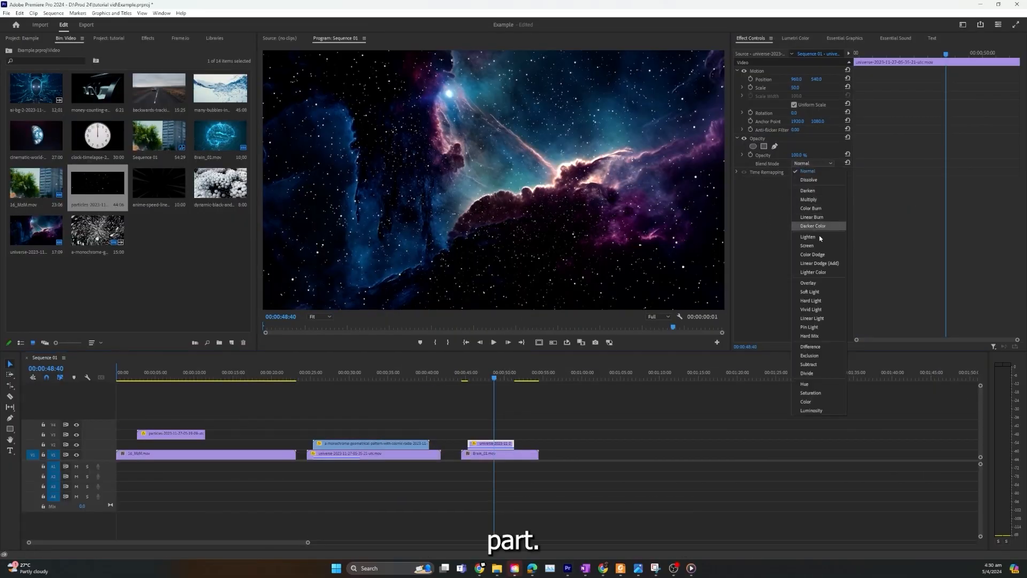
{"action": "left_click", "coordinate": [820, 284]}
{"action": "key", "text": "space"}
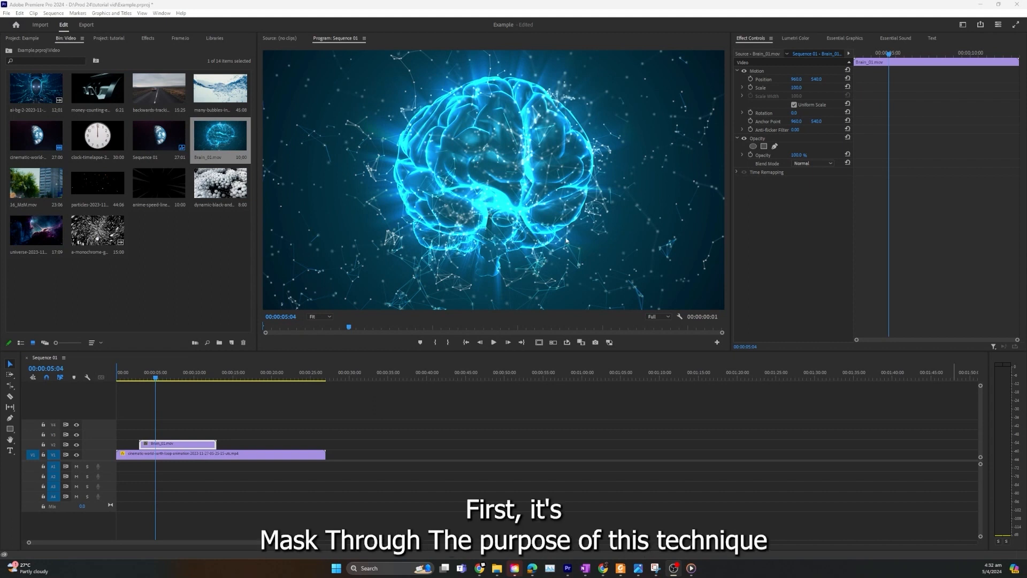
Draw a closed, box-shaped freehand opacity mask around the brain in the Brain_01.mov clip
{"action": "left_click", "coordinate": [225, 416]}
{"action": "left_click", "coordinate": [195, 446]}
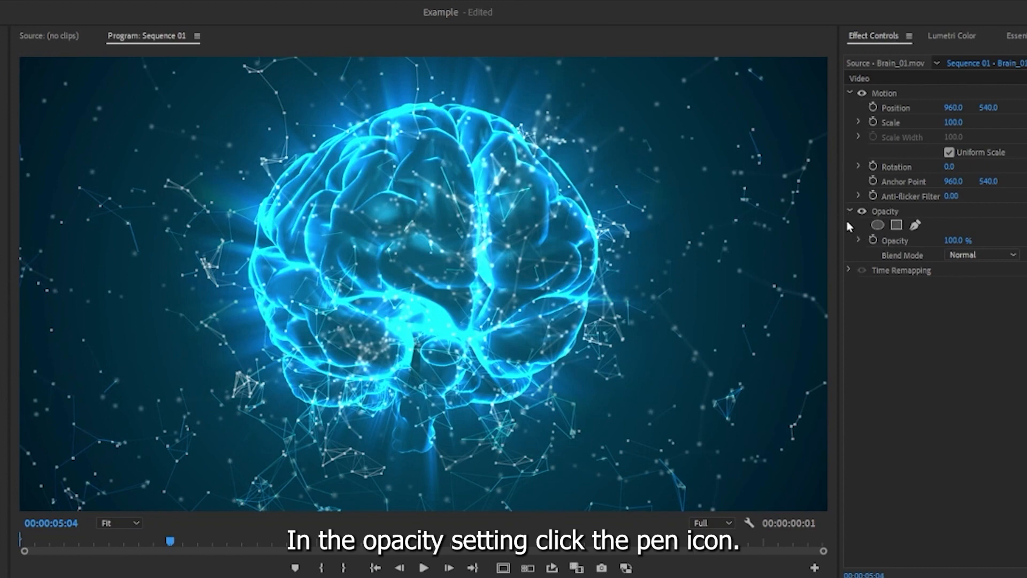
{"action": "left_click", "coordinate": [915, 224]}
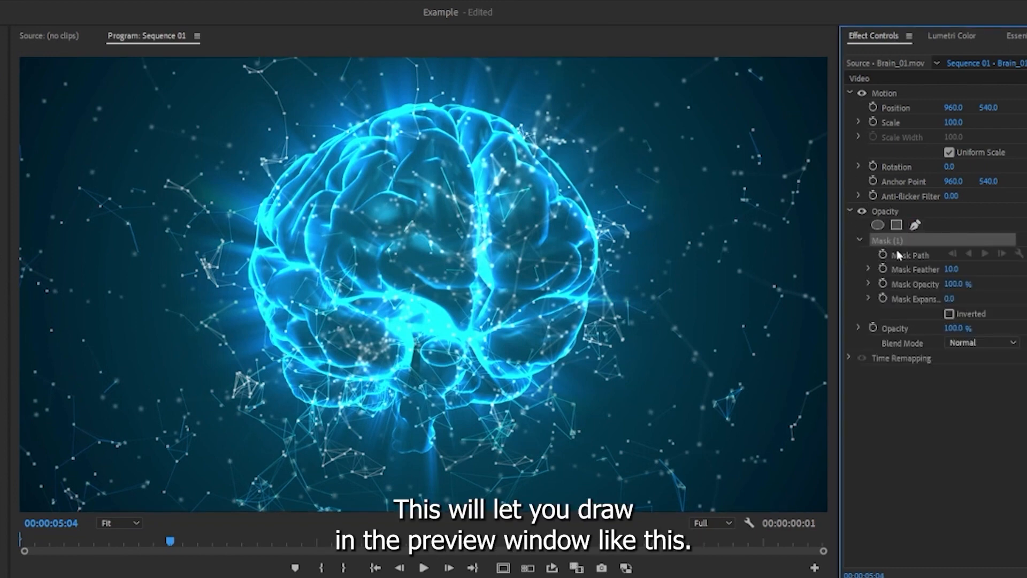
{"action": "left_click", "coordinate": [553, 98]}
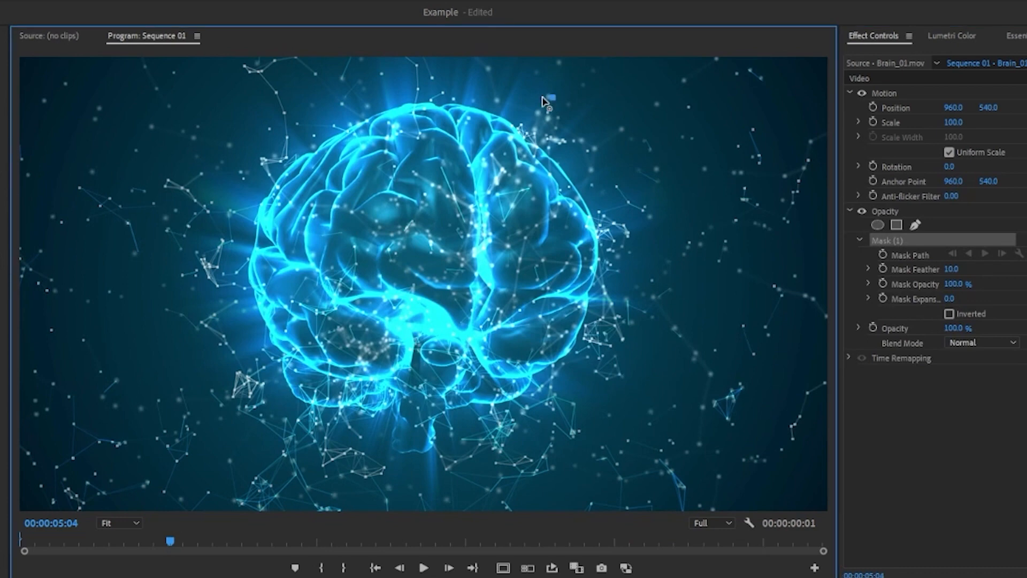
{"action": "left_click", "coordinate": [216, 94]}
{"action": "left_click", "coordinate": [217, 421]}
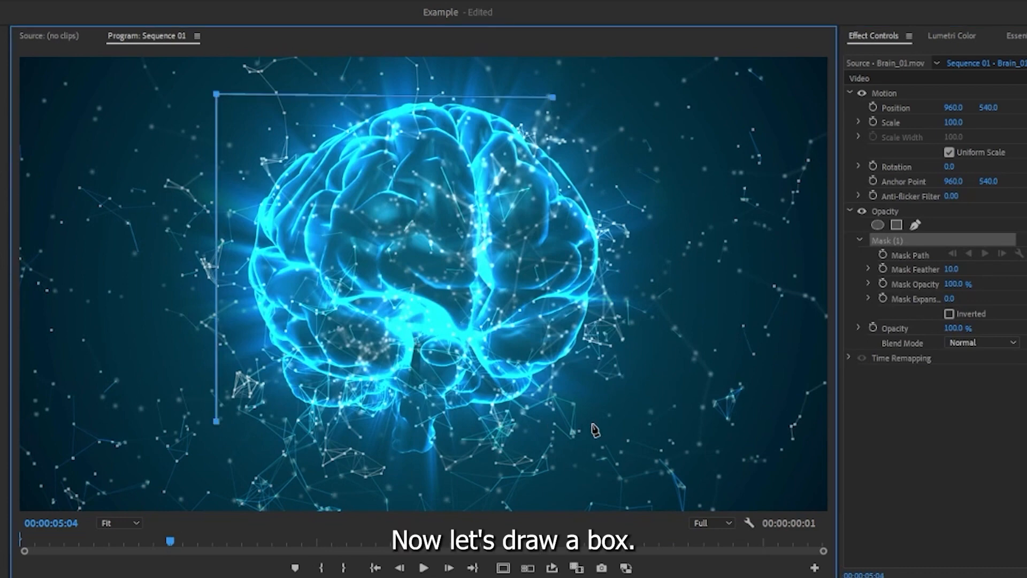
{"action": "left_click", "coordinate": [570, 423]}
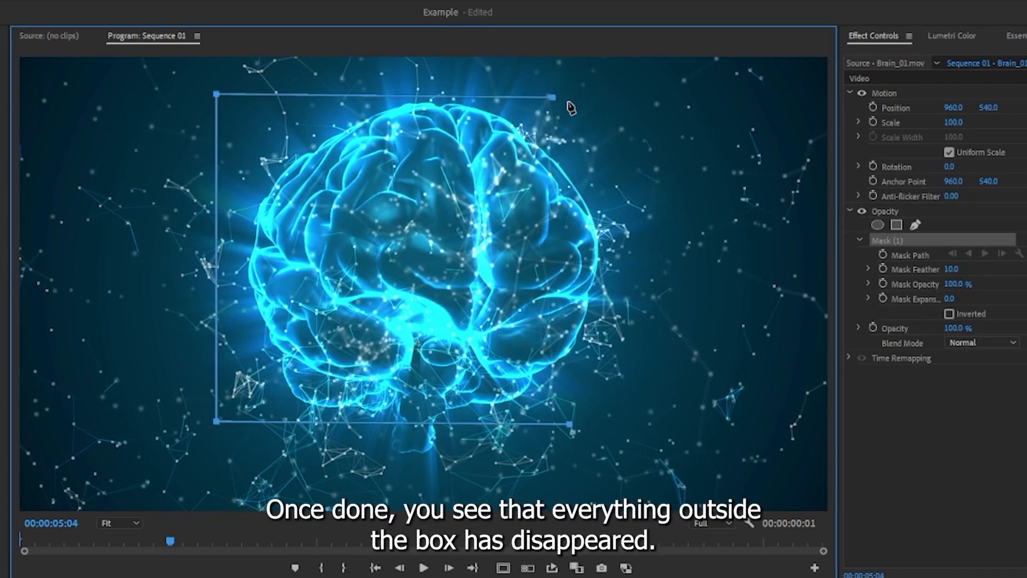
{"action": "left_click", "coordinate": [589, 101]}
{"action": "left_click", "coordinate": [555, 99]}
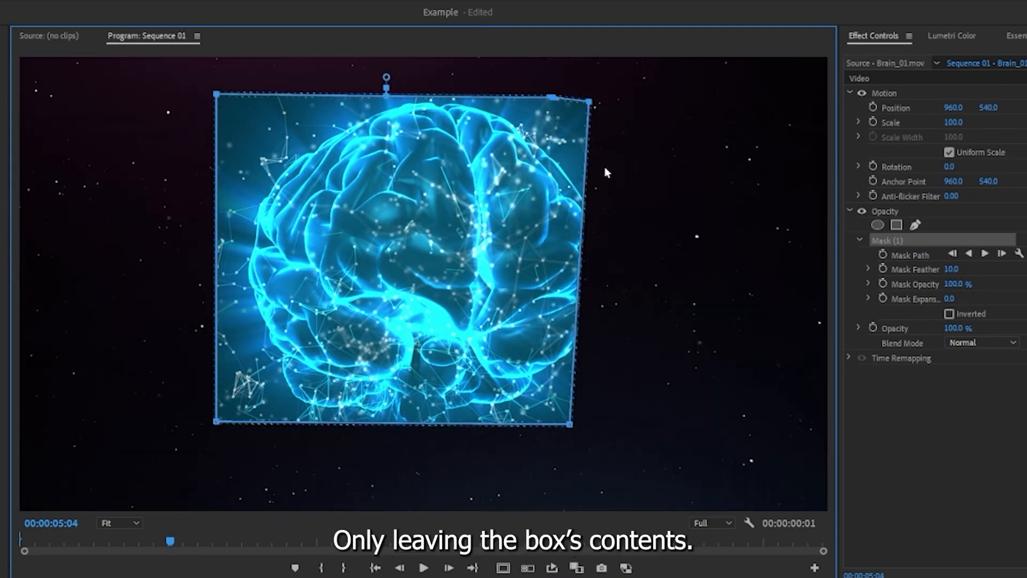
Reshape the upper edge of the brain clip's mask with an added point, and try inverting the mask
{"action": "left_click_drag", "start_coordinate": [225, 95], "coordinate": [397, 257]}
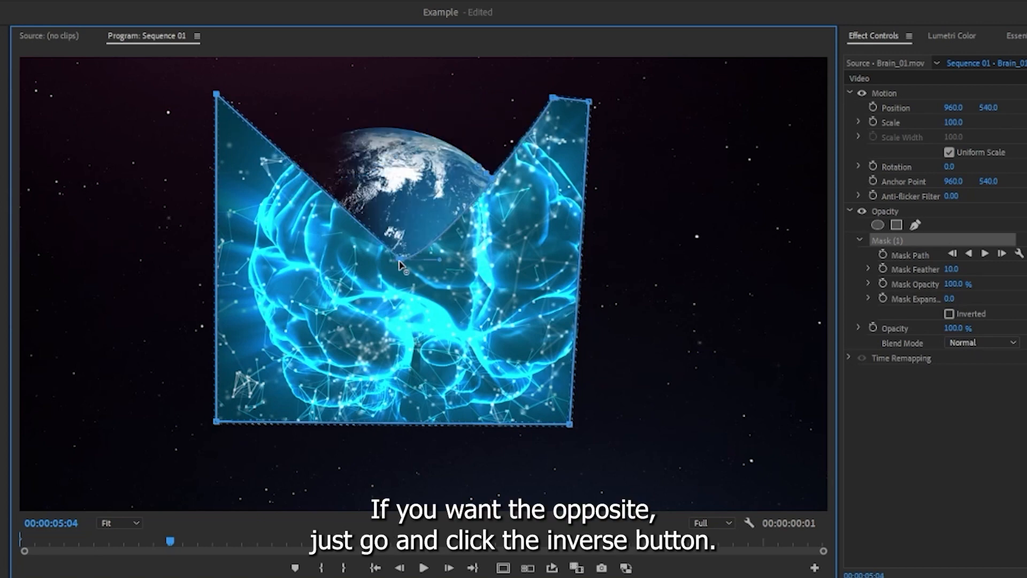
{"action": "left_click_drag", "start_coordinate": [326, 164], "coordinate": [323, 113]}
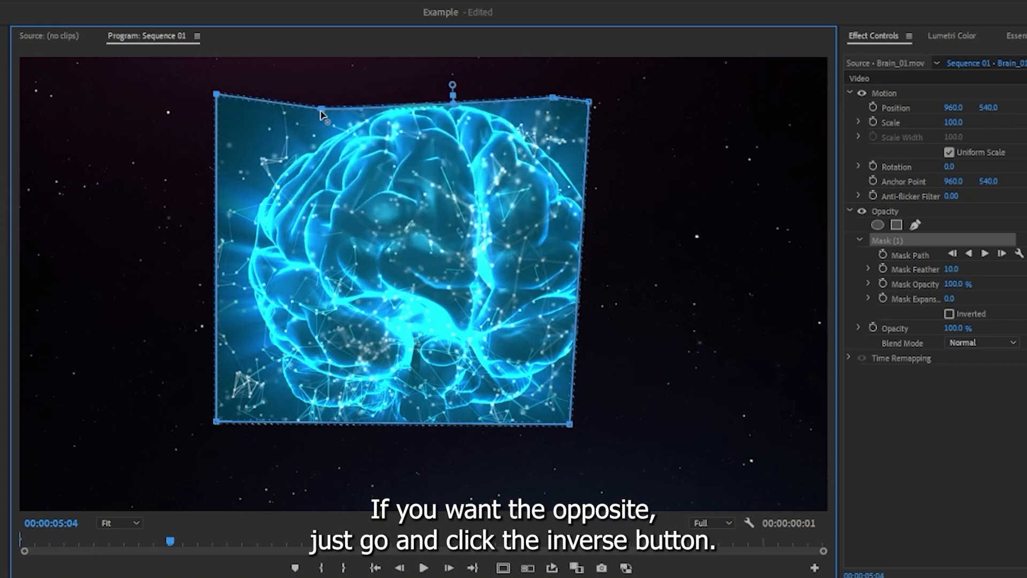
{"action": "left_click", "coordinate": [948, 314]}
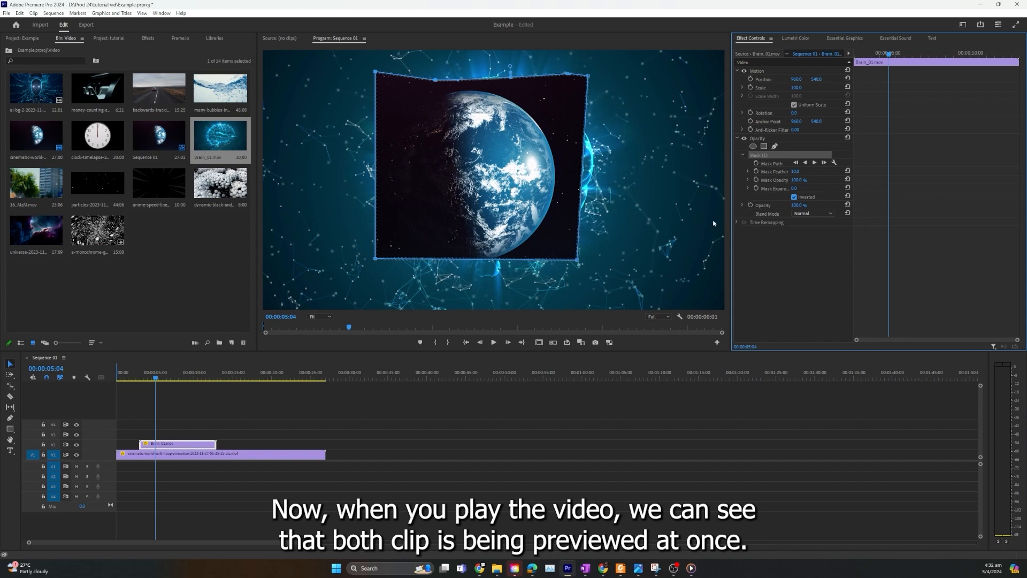
{"action": "key", "text": "ctrl+z"}
{"action": "left_click", "coordinate": [493, 342]}
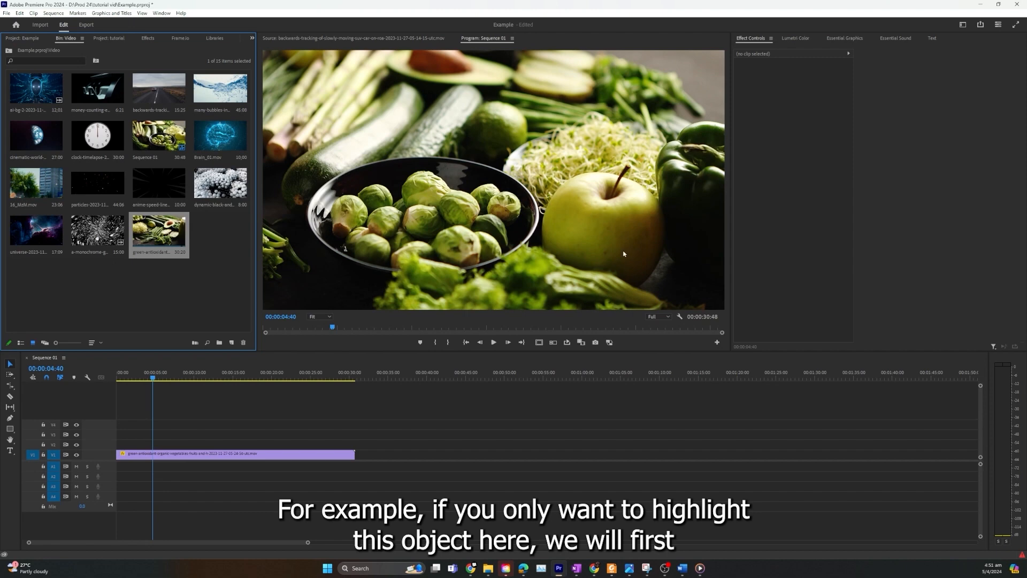
Duplicate the green vegetables clip onto the video track directly above the original
{"action": "left_click", "coordinate": [289, 455]}
{"action": "left_click_drag", "start_coordinate": [289, 456], "coordinate": [320, 433]}
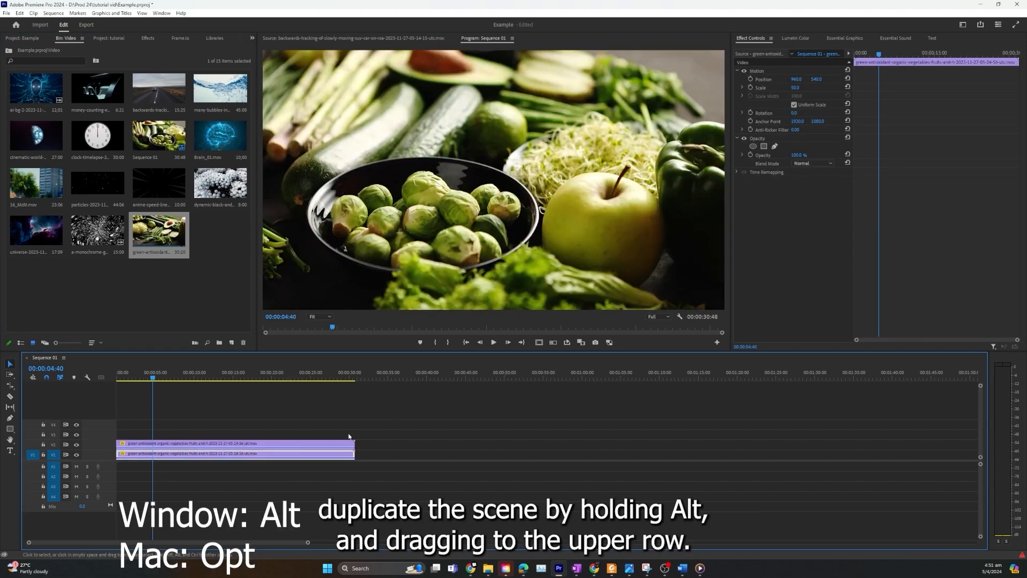
{"action": "left_click", "coordinate": [337, 438]}
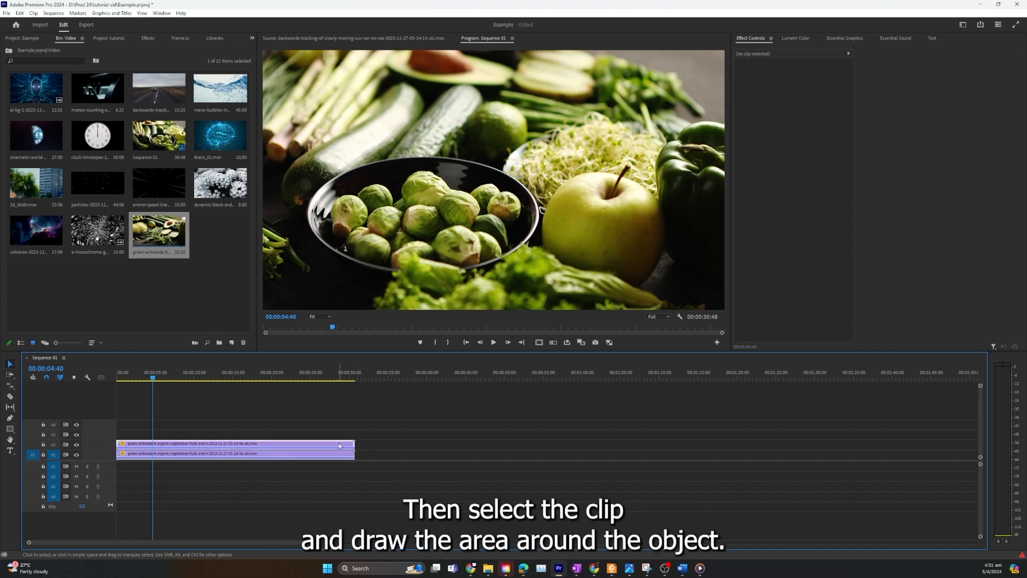
Draw a closed freehand opacity mask around the apple on the upper copy of the vegetables clip
{"action": "left_click", "coordinate": [339, 445]}
{"action": "left_click", "coordinate": [774, 146]}
{"action": "left_click", "coordinate": [594, 172]}
{"action": "left_click", "coordinate": [576, 175]}
{"action": "left_click", "coordinate": [566, 183]}
{"action": "left_click", "coordinate": [556, 192]}
{"action": "left_click", "coordinate": [547, 203]}
{"action": "left_click", "coordinate": [542, 217]}
{"action": "left_click", "coordinate": [542, 233]}
{"action": "left_click", "coordinate": [543, 247]}
{"action": "left_click", "coordinate": [655, 195]}
{"action": "left_click", "coordinate": [641, 185]}
{"action": "left_click", "coordinate": [630, 168]}
{"action": "left_click", "coordinate": [595, 172]}
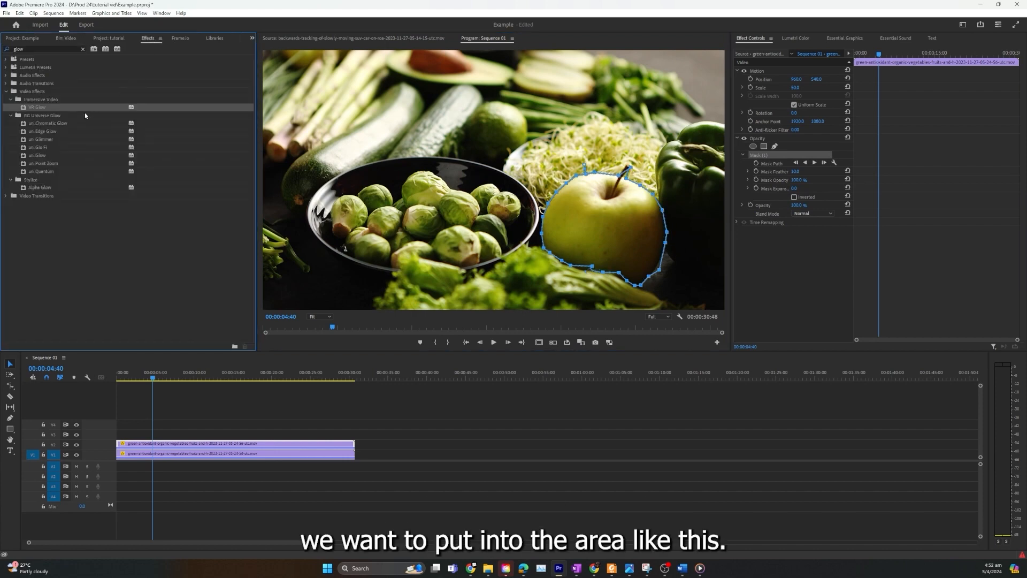
Apply the VR Glow effect to the masked apple clip and set its Luma Threshold to 0.20
{"action": "left_click_drag", "start_coordinate": [80, 111], "coordinate": [174, 445]}
{"action": "left_click_drag", "start_coordinate": [795, 255], "coordinate": [752, 256]}
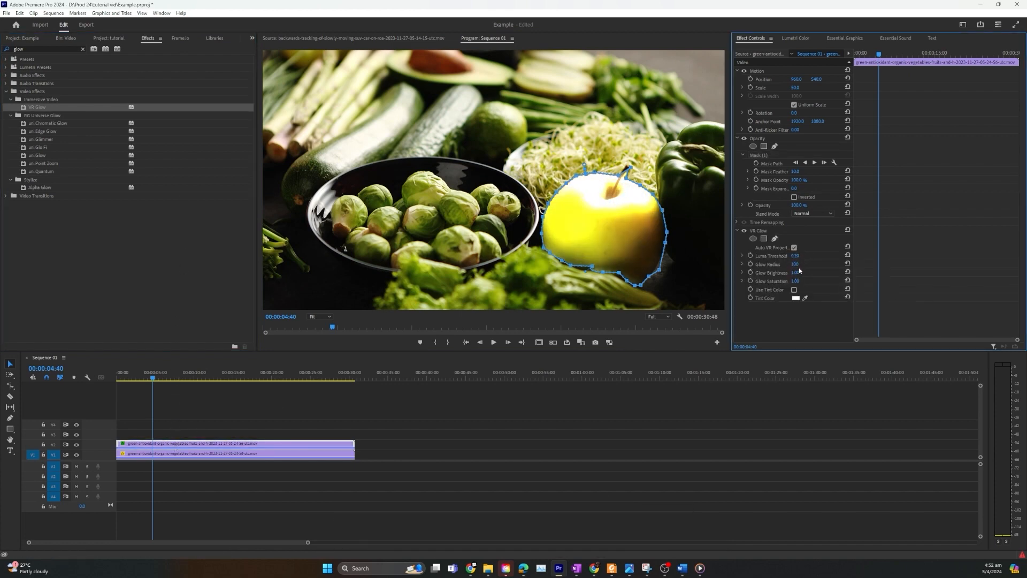
Change the VR Glow tint color to green and enable Use Tint Color
{"action": "left_click", "coordinate": [797, 297]}
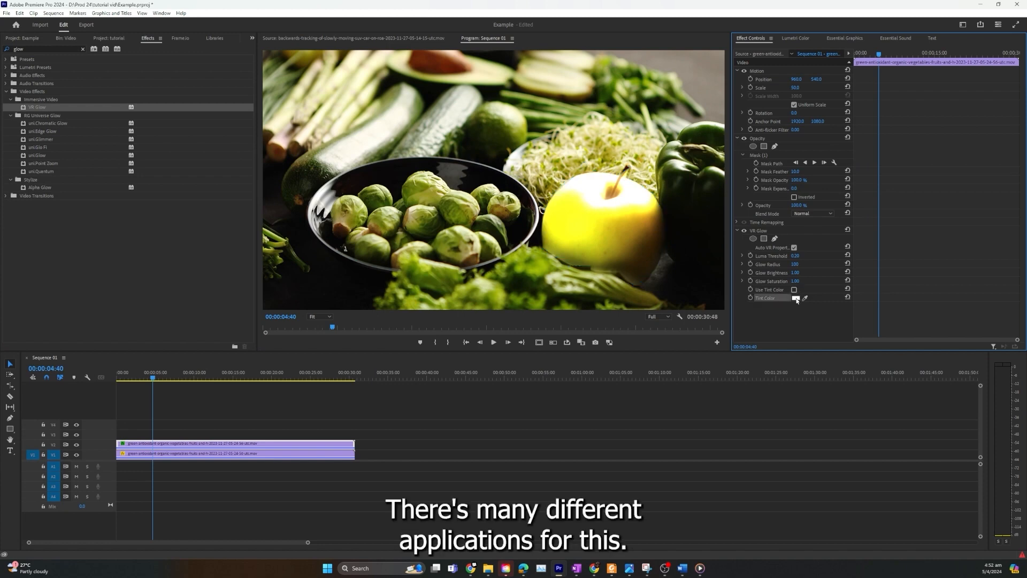
{"action": "left_click", "coordinate": [795, 298]}
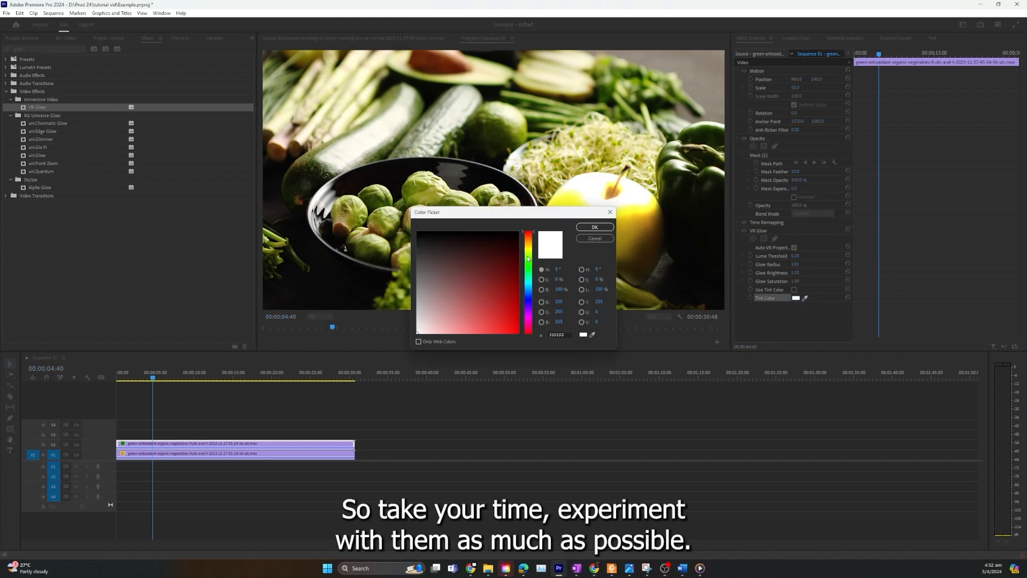
{"action": "left_click", "coordinate": [523, 255]}
{"action": "left_click", "coordinate": [514, 282]}
{"action": "left_click", "coordinate": [594, 226]}
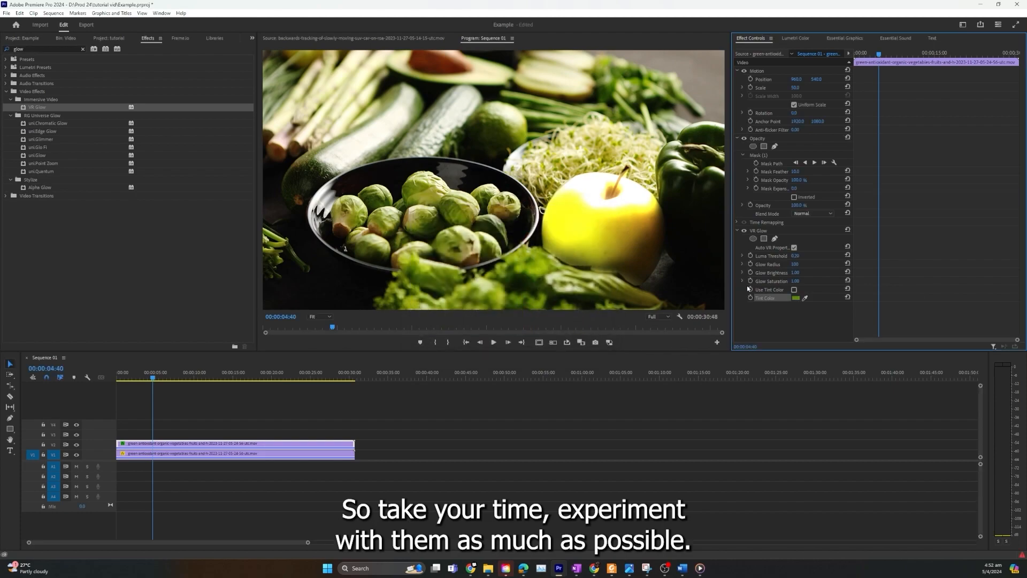
{"action": "left_click", "coordinate": [795, 290]}
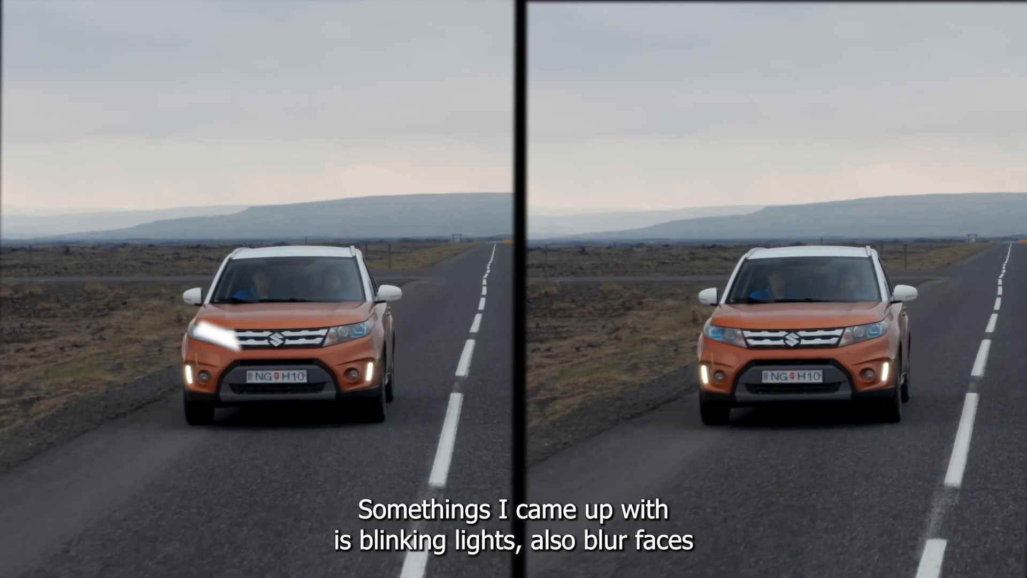